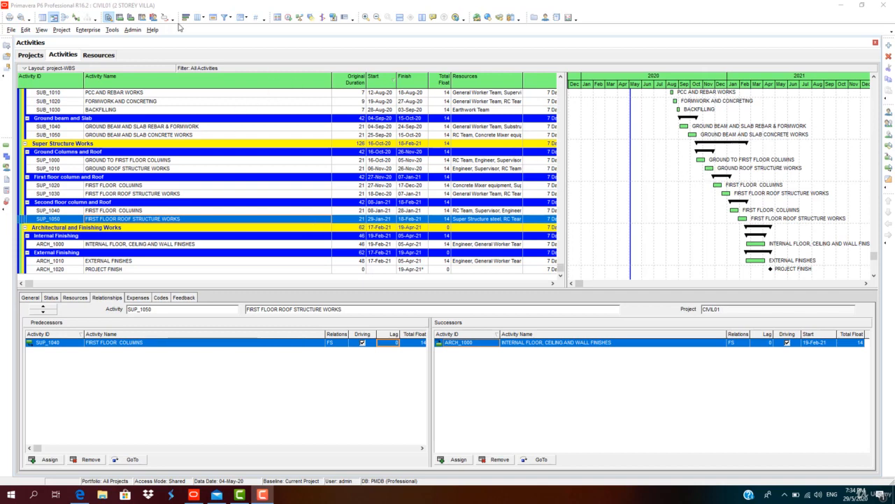
Check the resource usage profile for Super Structure steel, and return to the activity details
click(162, 101)
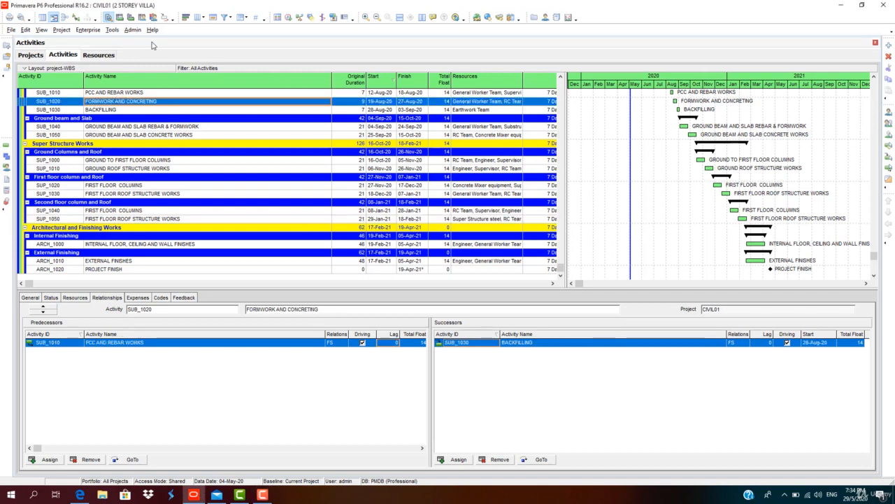
click(154, 19)
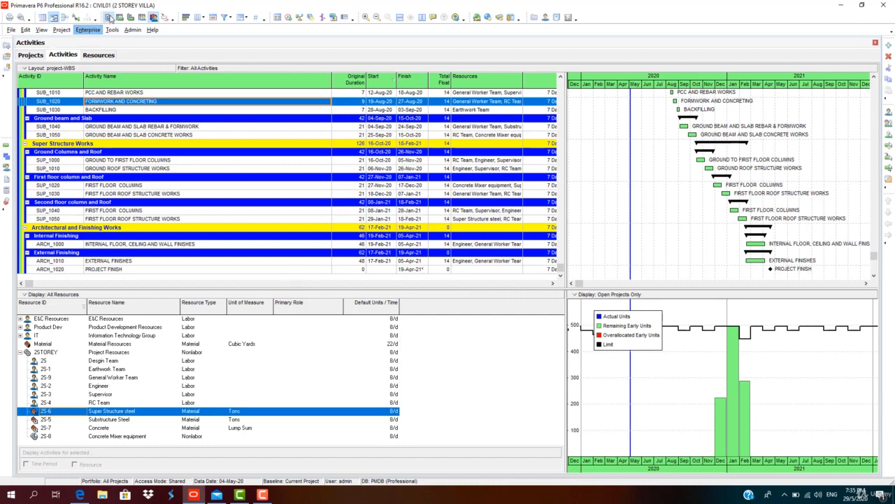
click(110, 17)
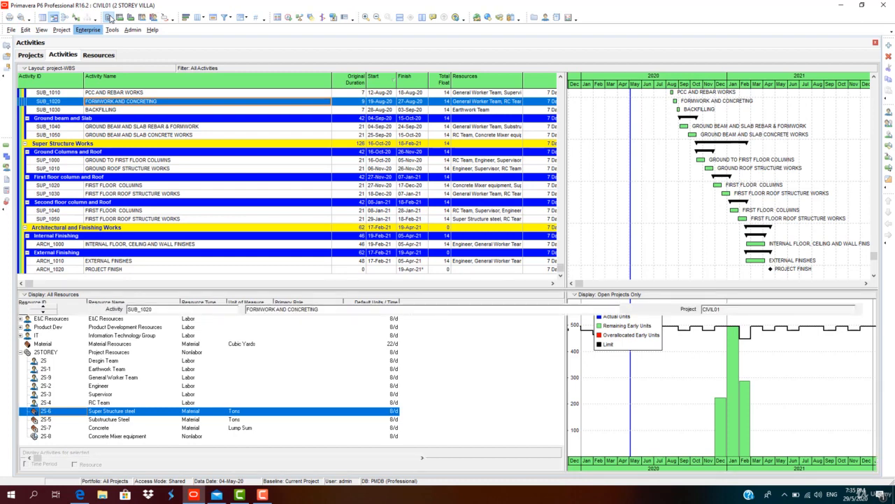
Set a lag of -10 on both the predecessor and successor relationships of activity SUP_1030 and reschedule the project
click(189, 194)
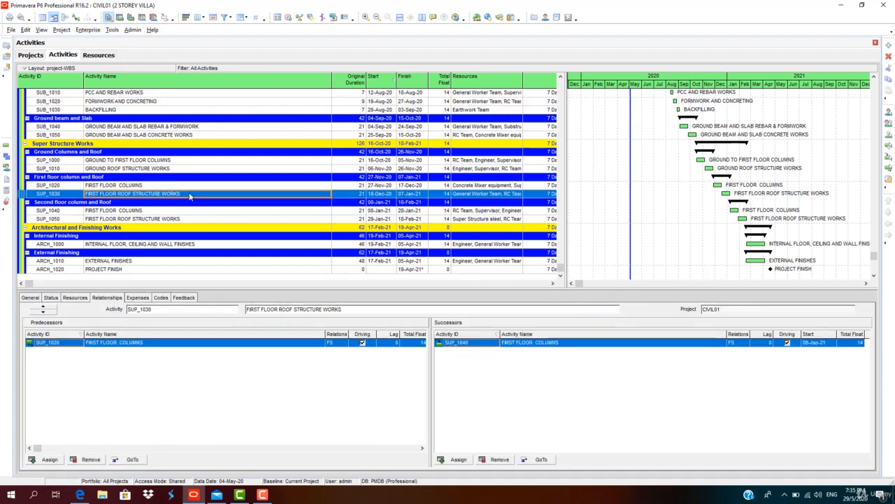
click(391, 342)
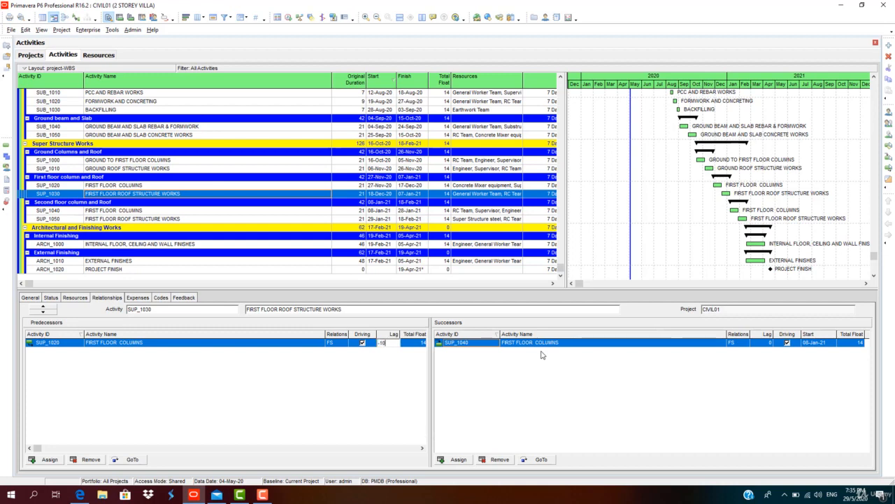
click(607, 366)
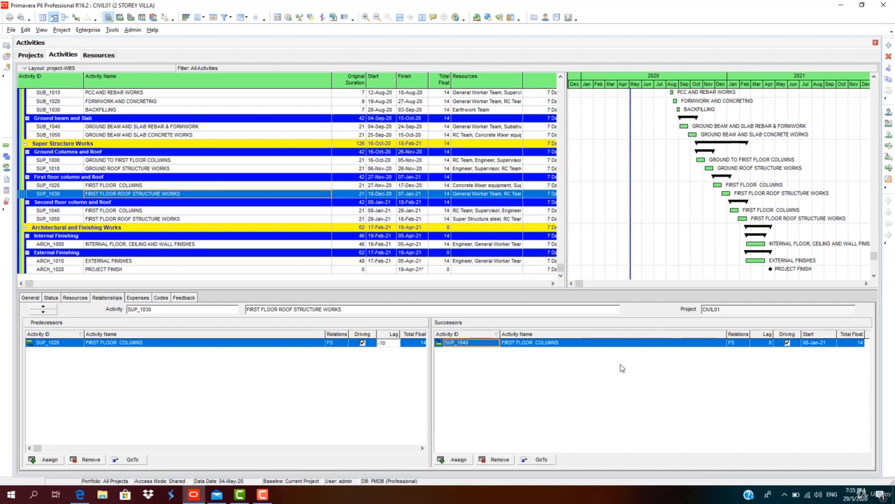
double_click(770, 342)
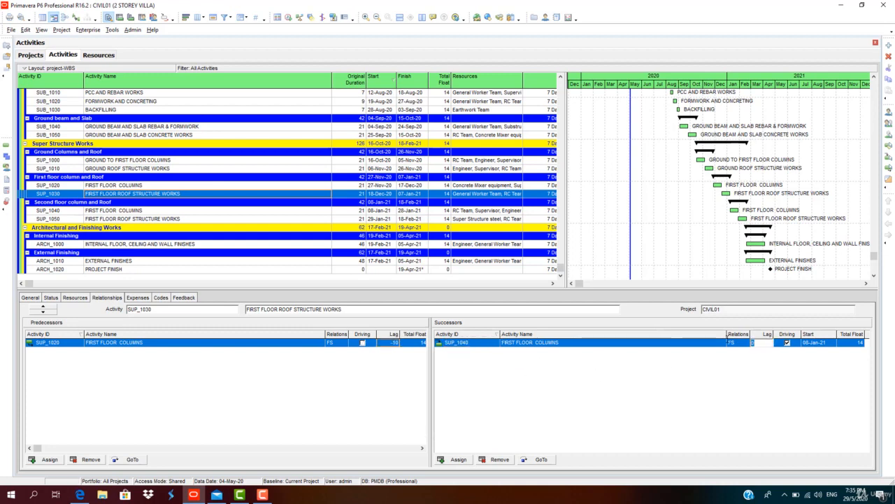
text(-10)
key(Return)
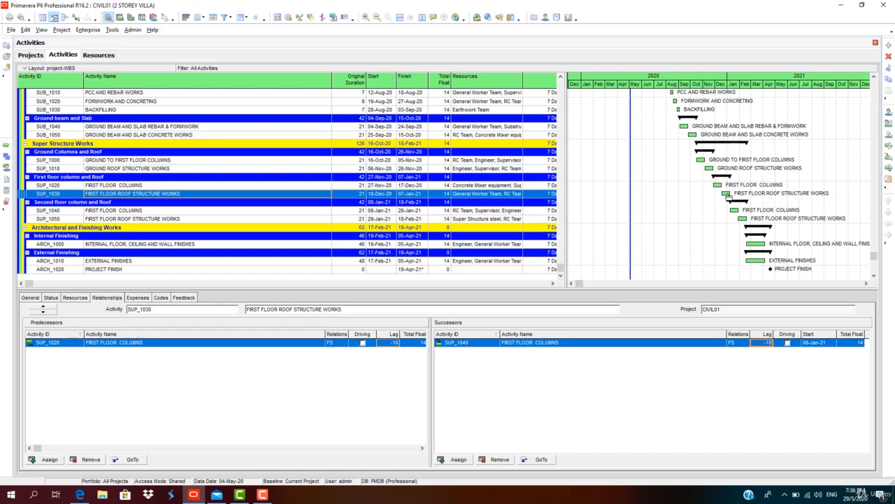
click(289, 17)
click(549, 210)
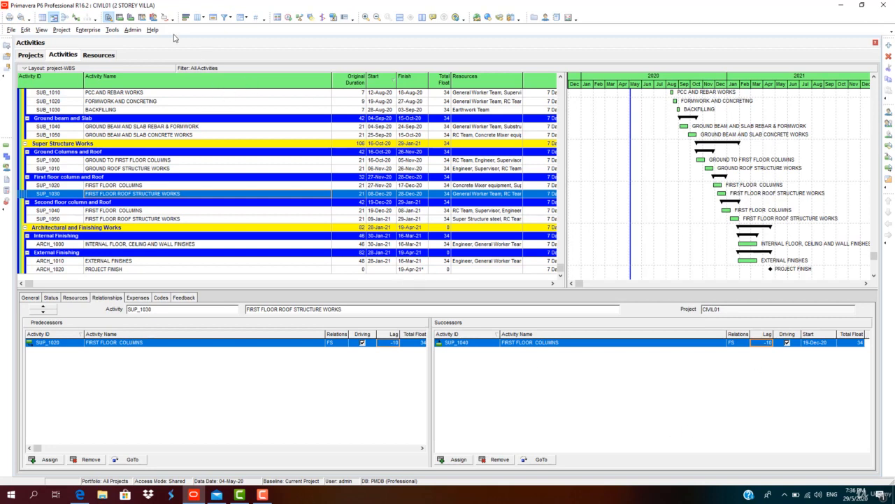
Examine the resource usage profiles of RC Team, Super Structure steel, Substructure Steel and Concrete for overallocation
click(154, 18)
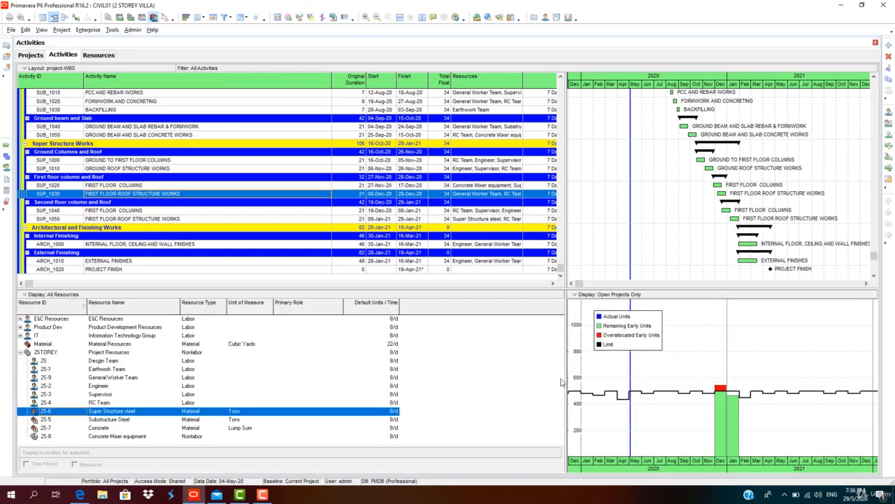
click(129, 404)
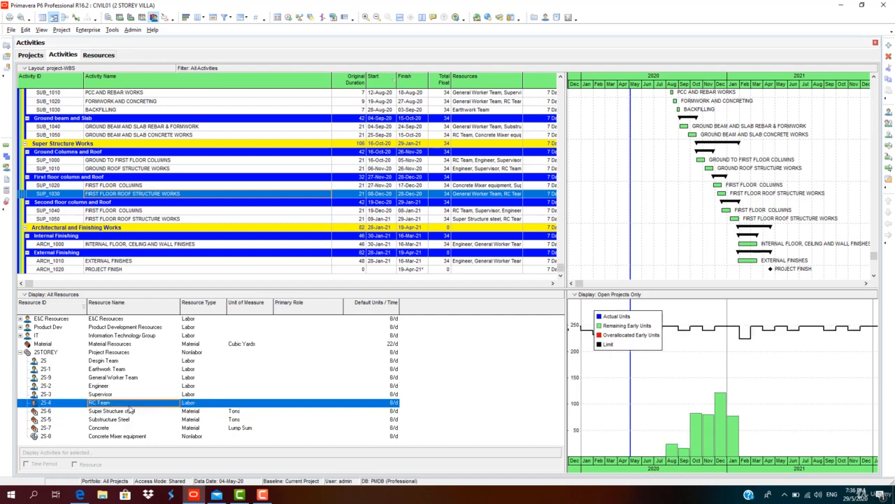
click(130, 413)
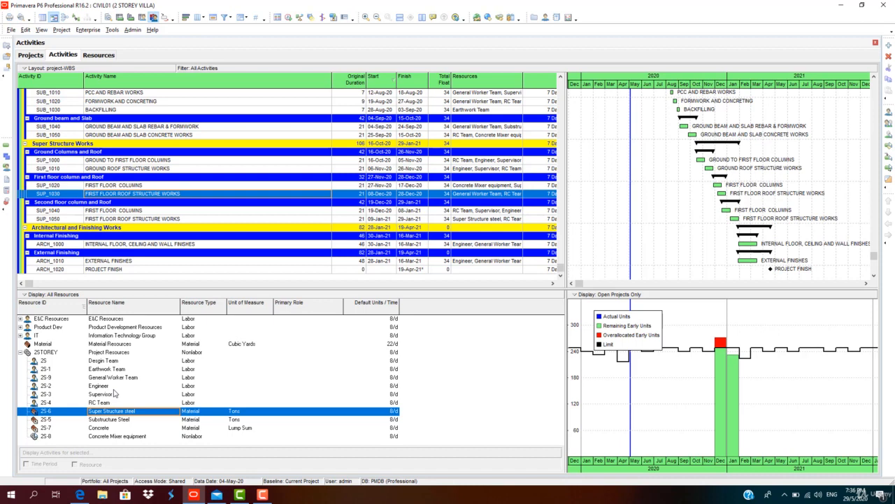
key(Down)
key(Down)
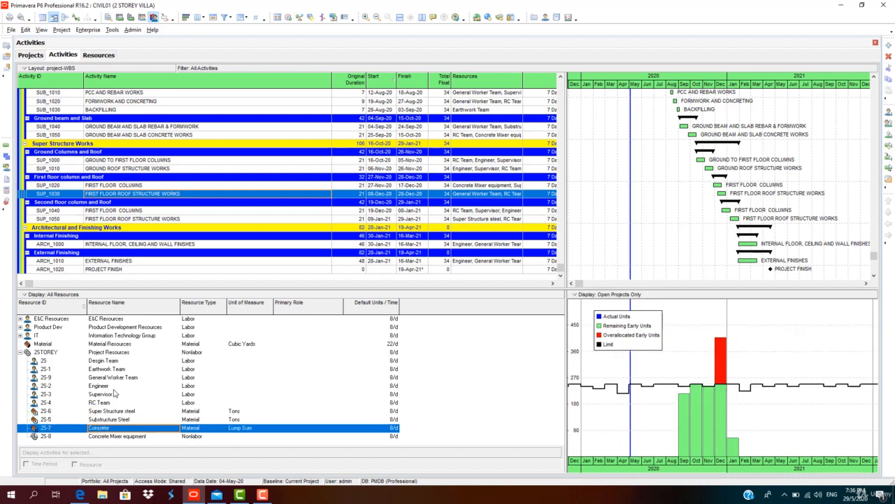
key(Up)
key(Up)
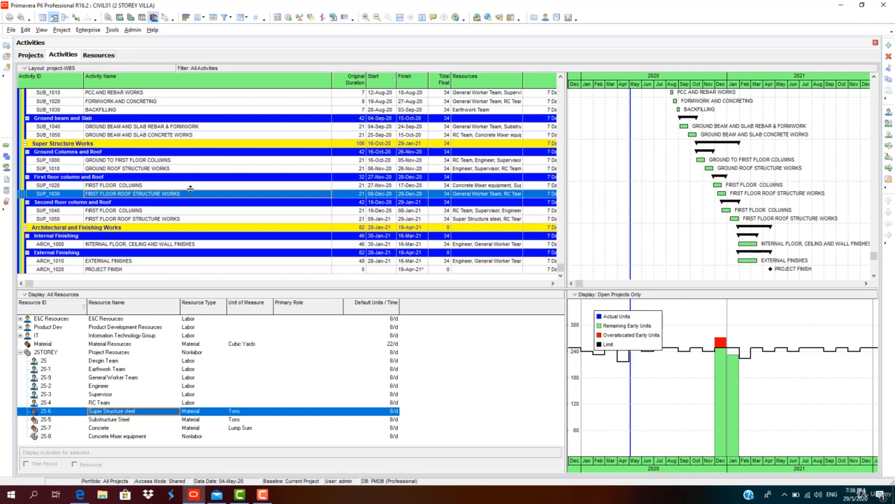
Filter the resource list to show only the current project's resources
click(70, 295)
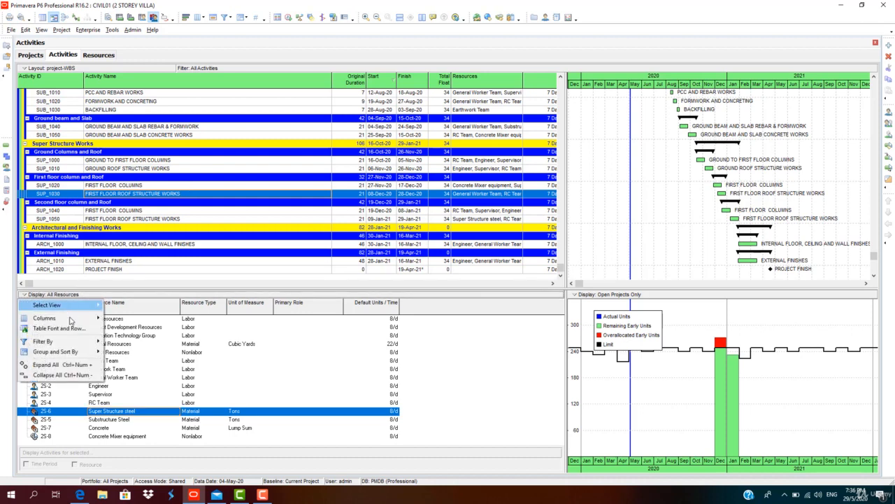
mouse_move(71, 343)
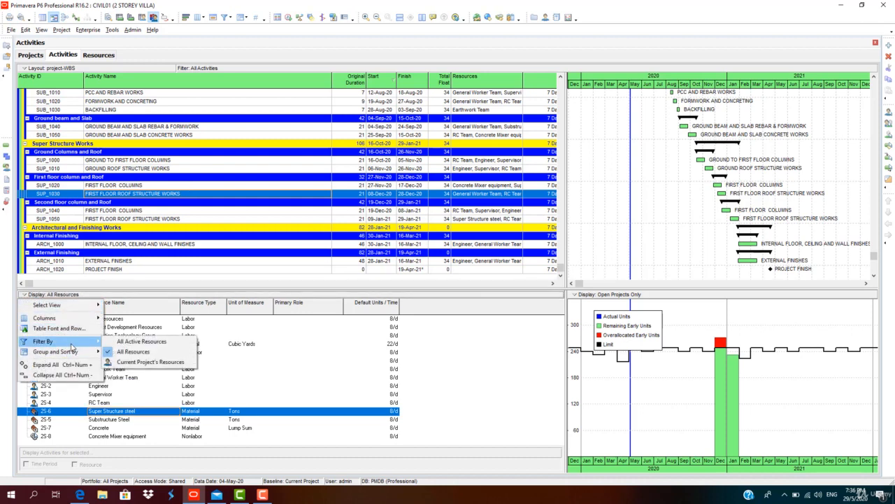
click(135, 361)
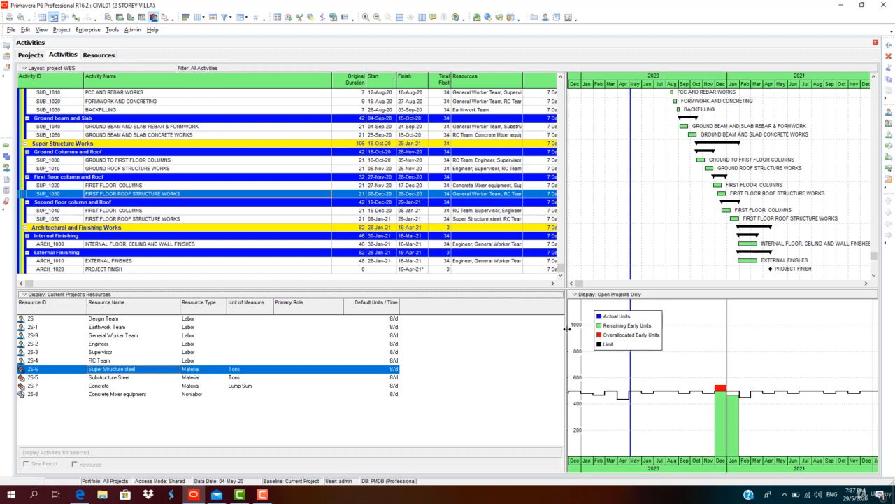
Widen the chart area and set the resource usage profile to show Budgeted, Actual and Remaining Early units by date and cumulatively
drag(565, 272, 487, 273)
right_click(591, 361)
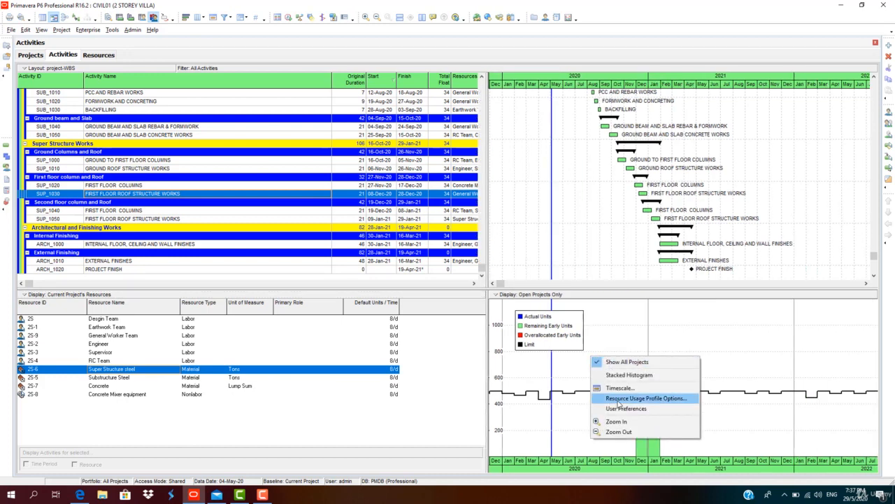
click(618, 399)
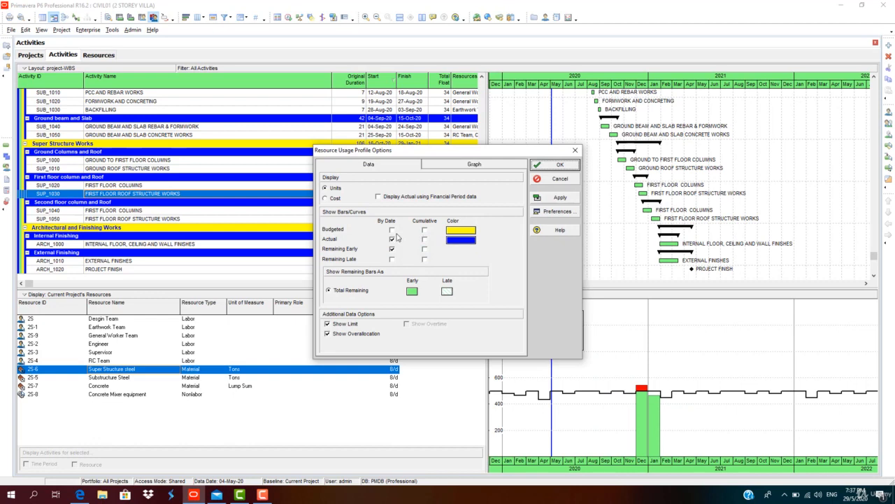
click(392, 231)
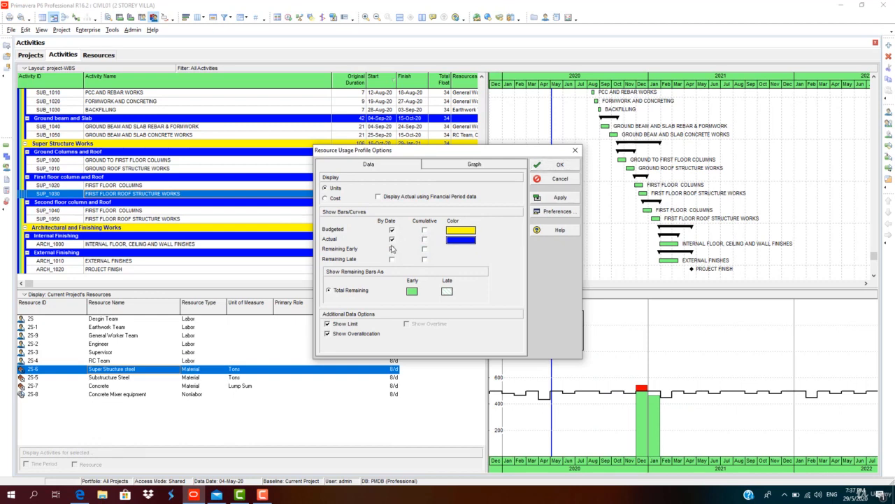
click(392, 249)
click(424, 240)
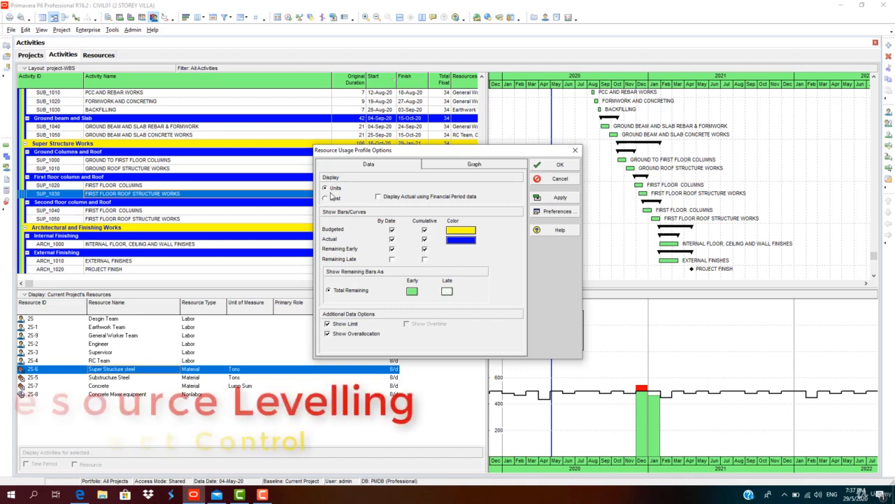
click(334, 198)
click(334, 189)
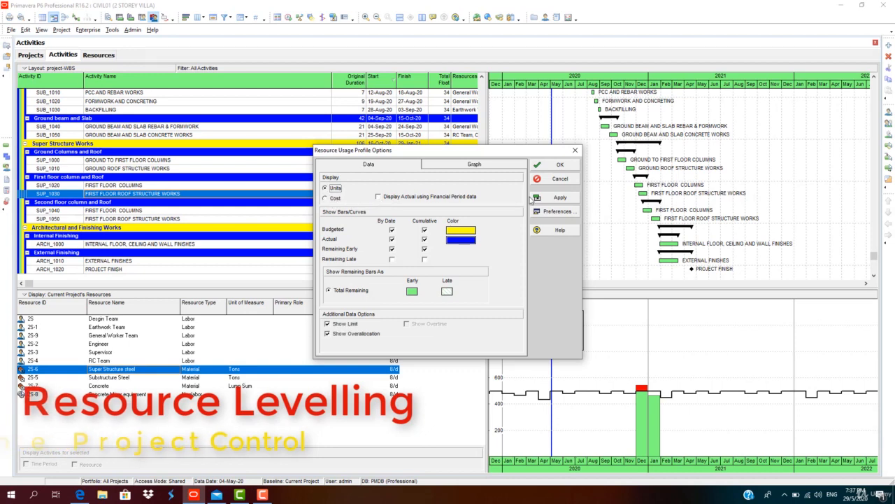
Set the resource usage profile's horizontal lines to Solid and apply the profile options
click(475, 165)
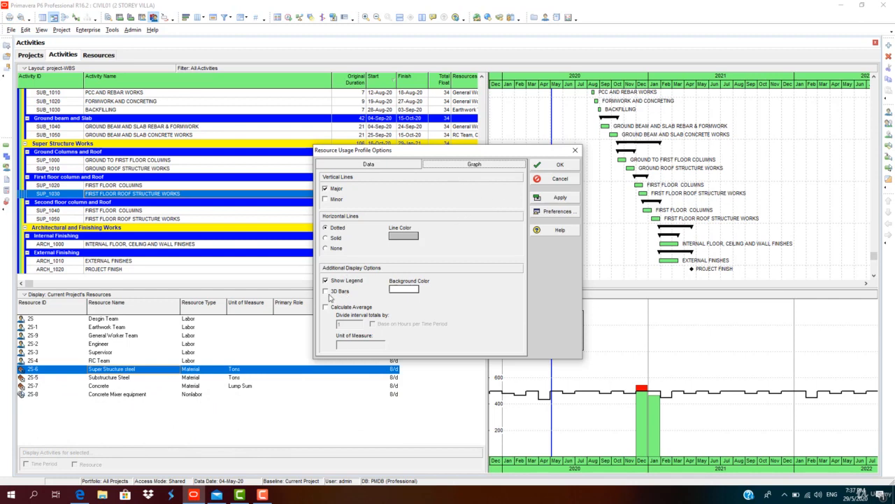
click(326, 238)
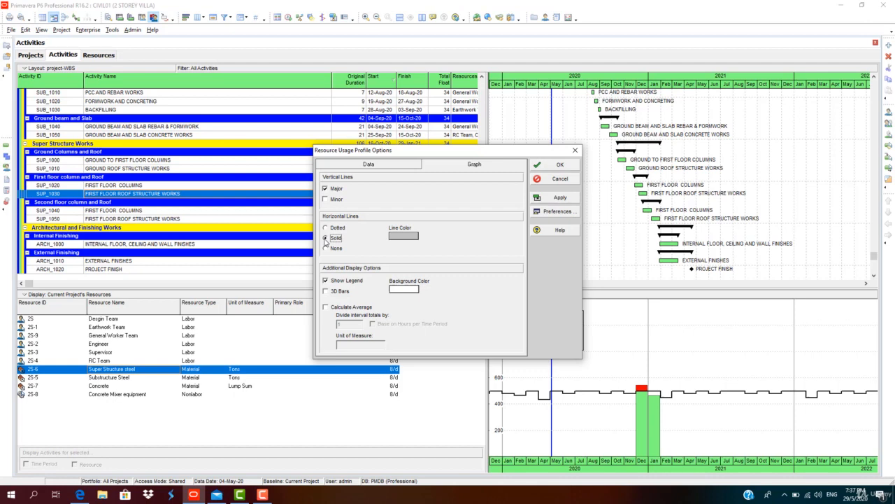
click(559, 197)
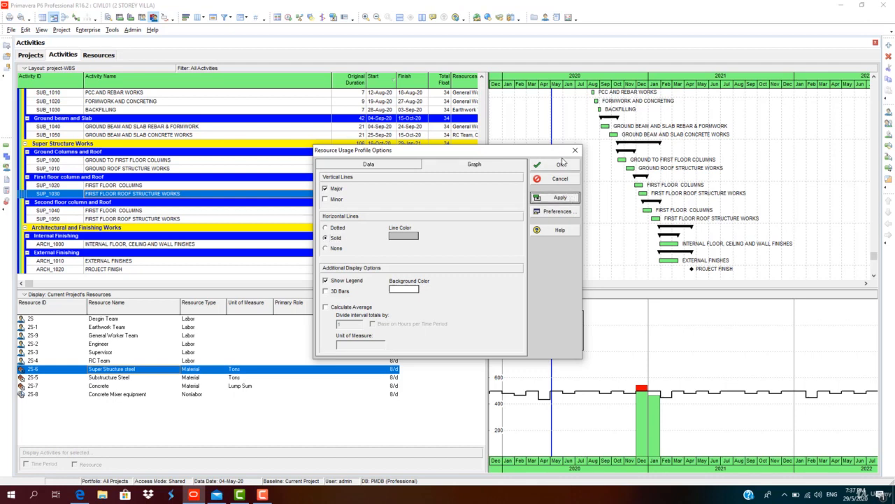
click(562, 165)
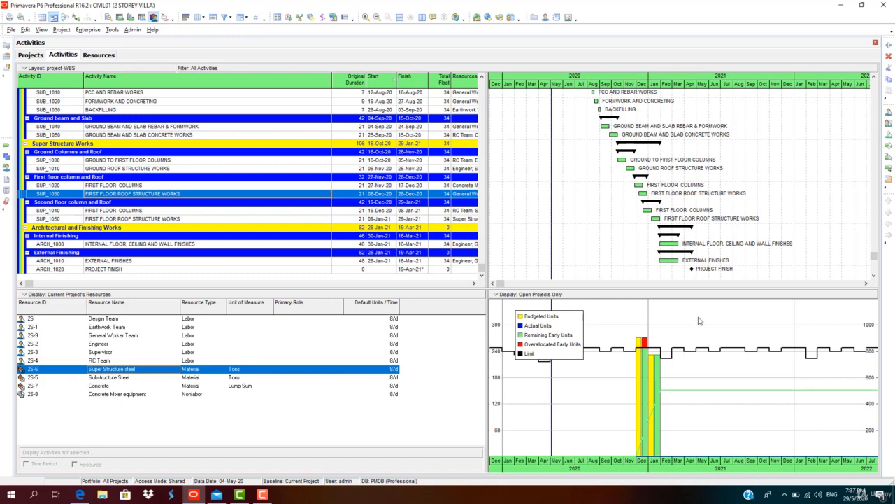
Stretch the profile's timescale and move its legend clear of the bars to inspect the Concrete resource
drag(682, 461, 743, 449)
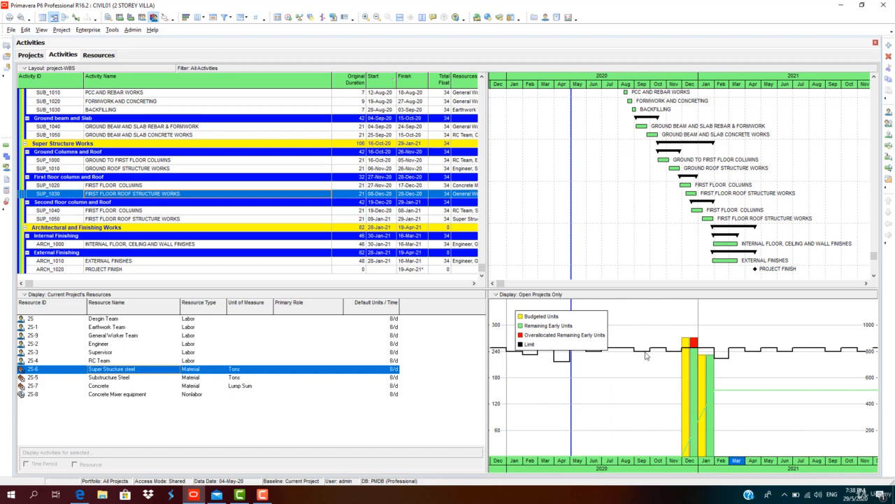
drag(538, 317, 786, 305)
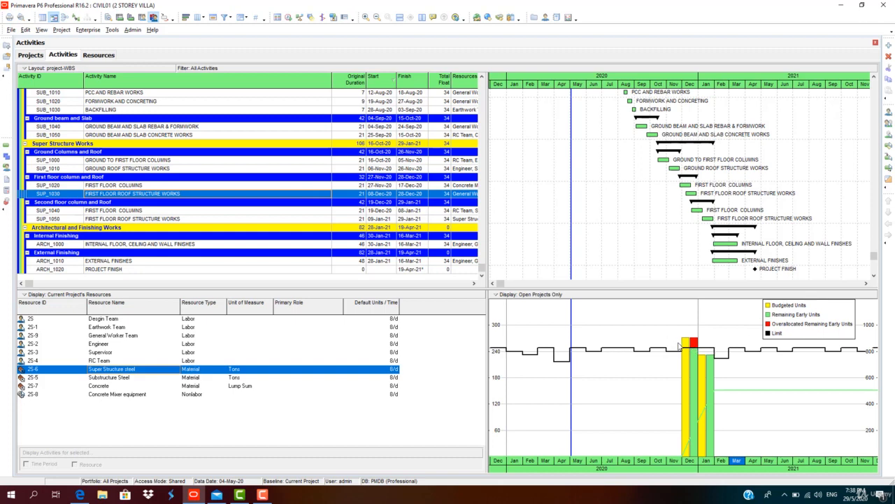
click(132, 387)
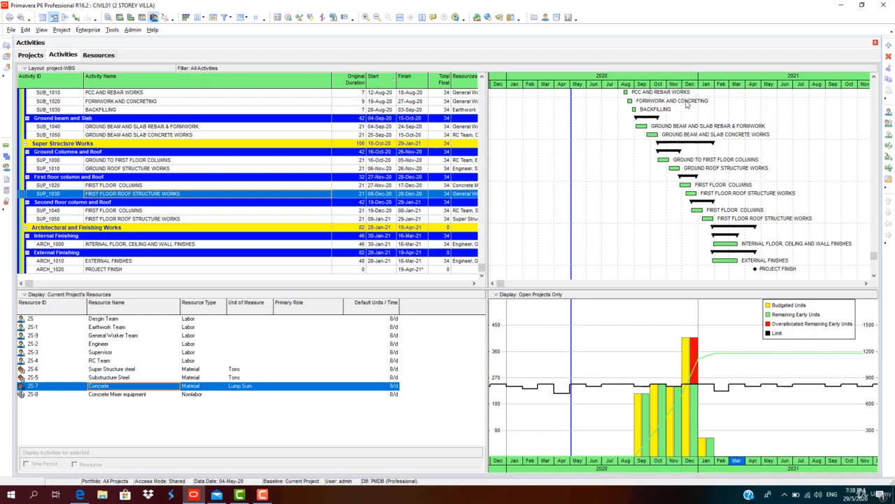
Add the Activity Leveling Priority field from the General group to the activity table's selected columns
right_click(308, 77)
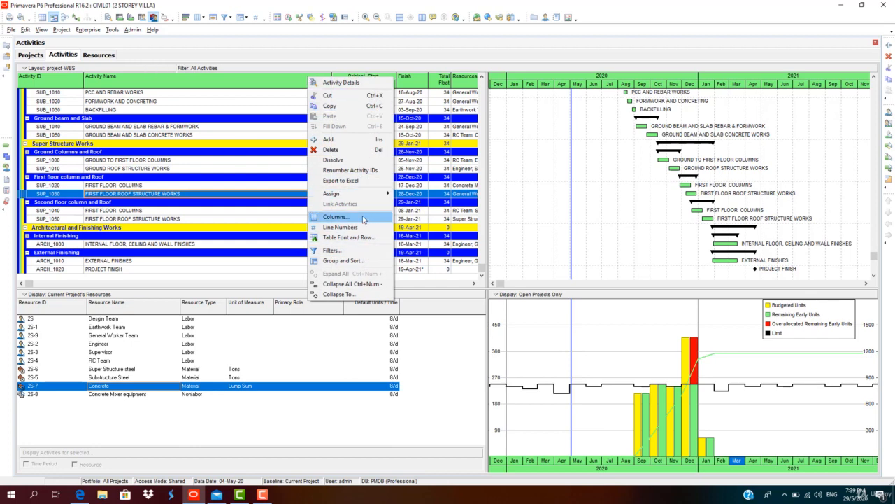
click(336, 217)
click(229, 201)
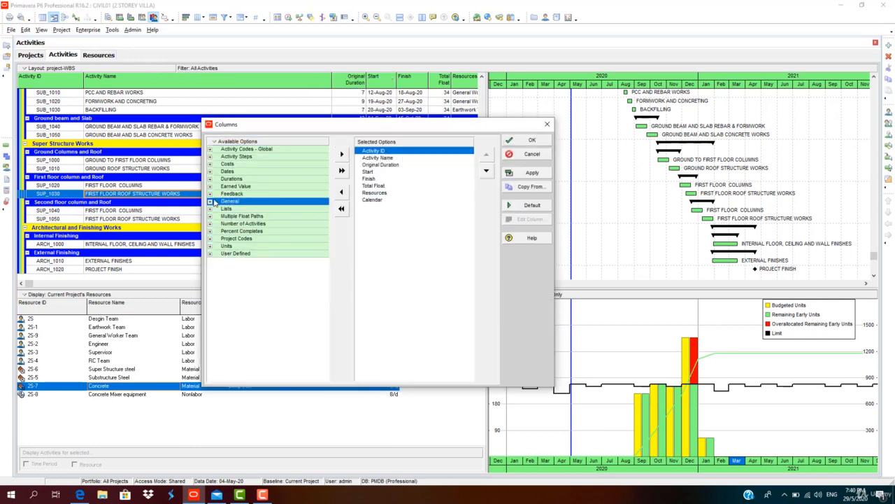
click(210, 201)
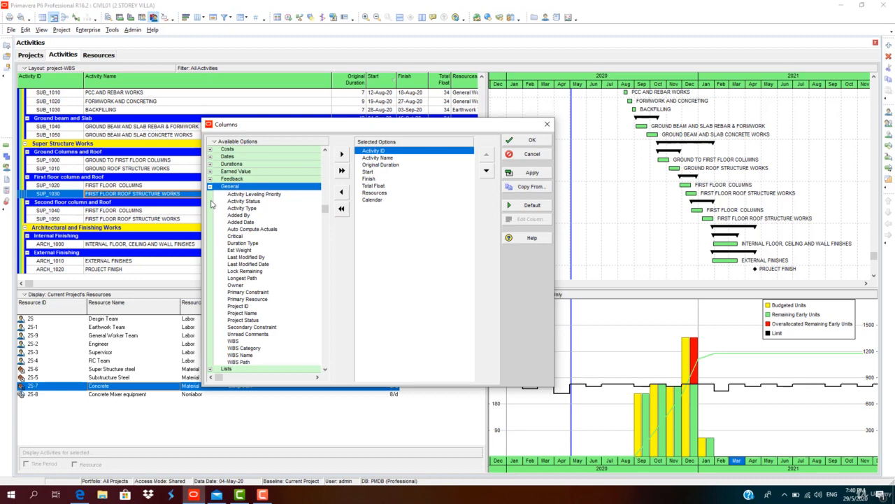
click(280, 196)
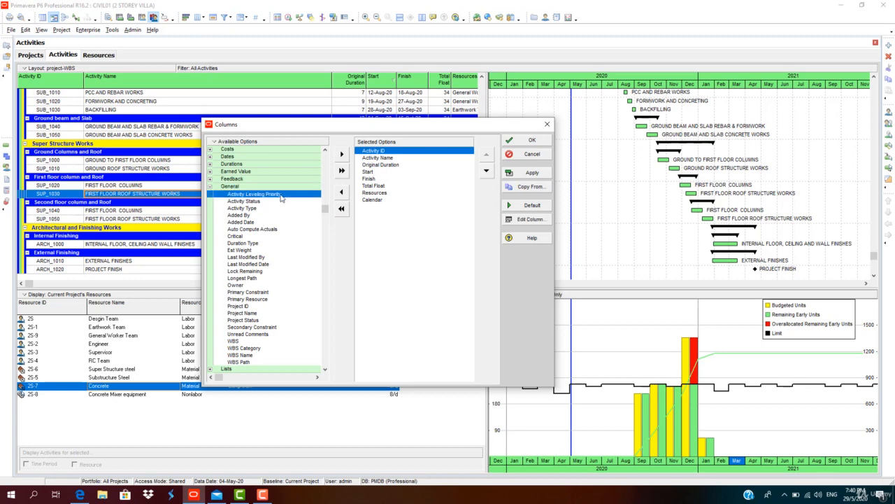
click(342, 154)
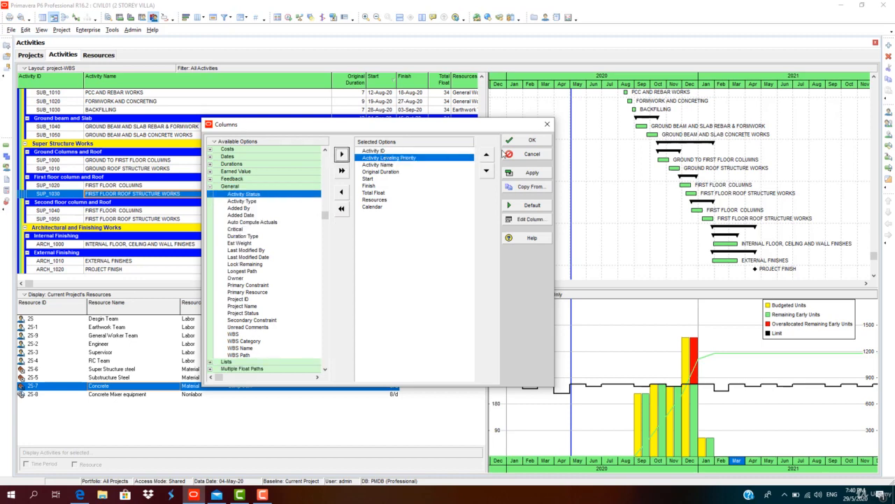
Place the Activity Leveling Priority column between Resources and Calendar and apply the column layout
click(487, 170)
click(486, 170)
click(487, 171)
click(487, 171)
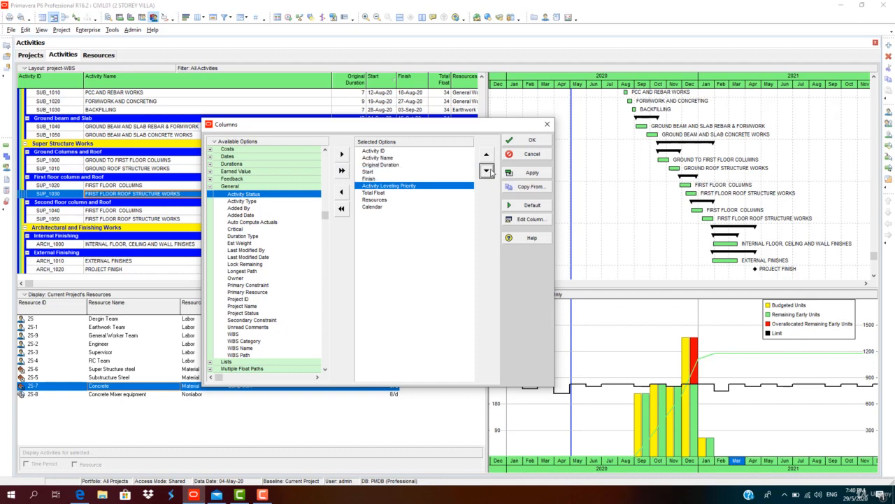
click(487, 171)
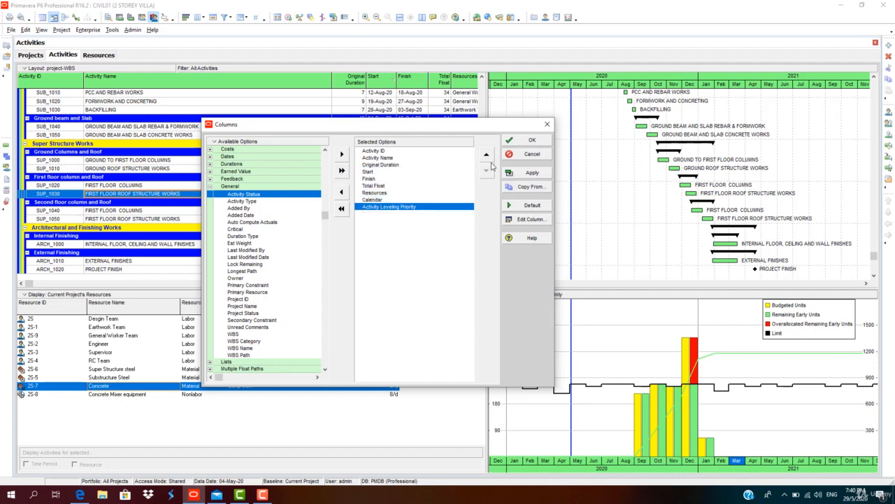
click(486, 154)
click(534, 174)
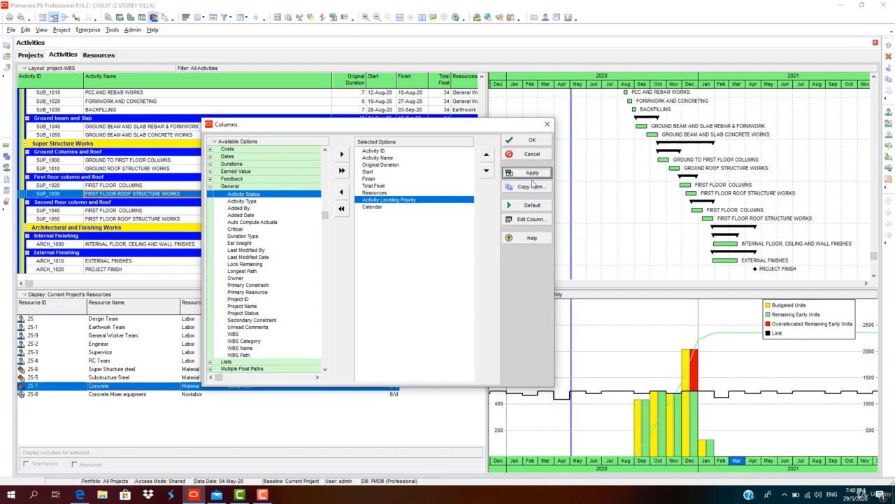
click(531, 141)
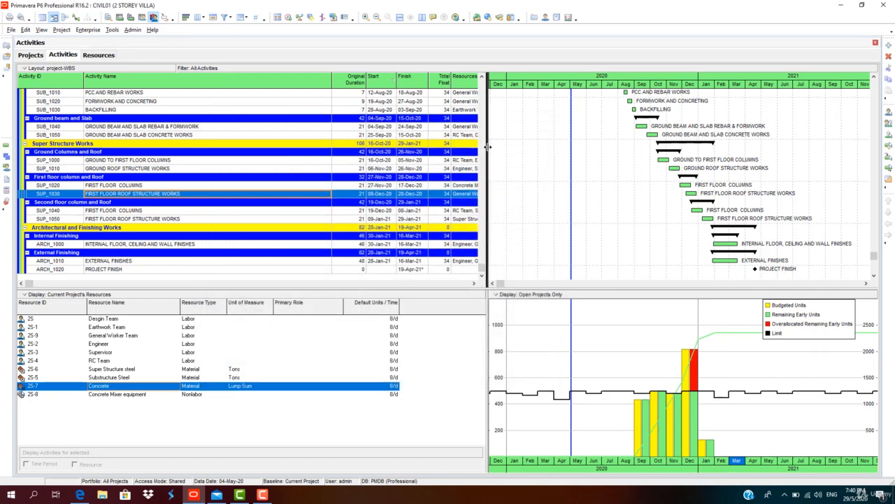
Widen the activity table to expose the Activity Leveling Priority column and review the activities' priorities
drag(487, 143, 656, 143)
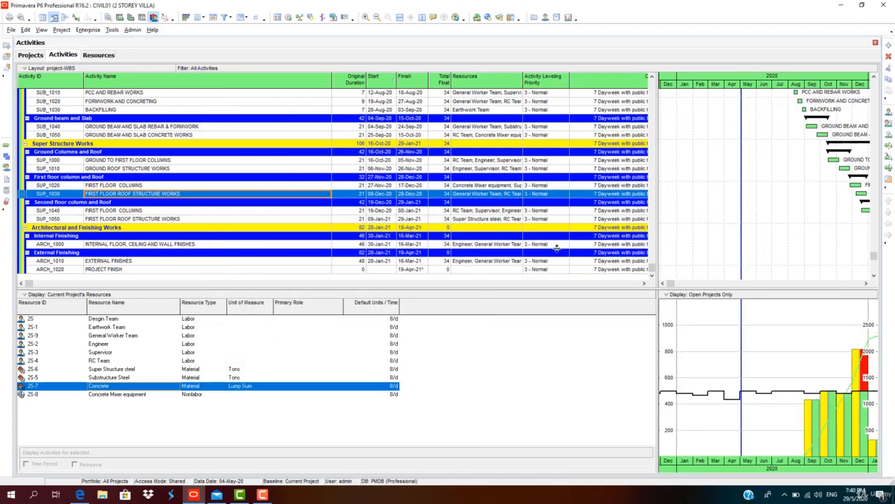
scroll(558, 248, up, 6)
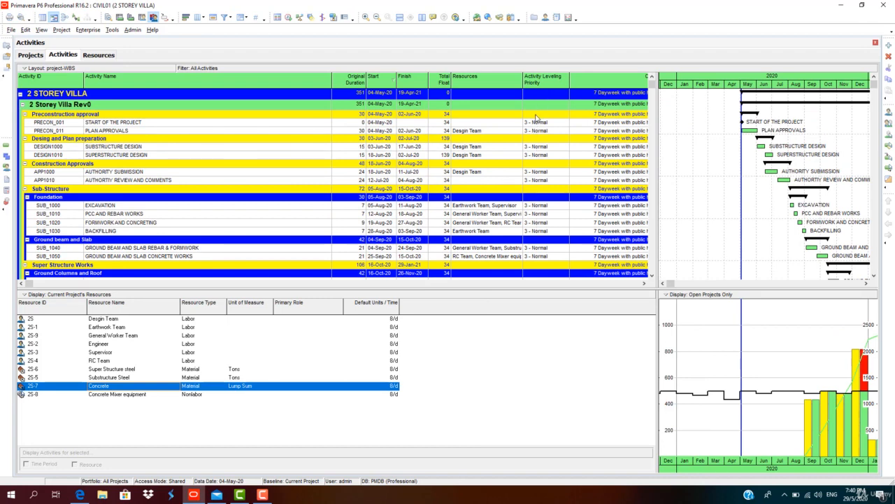
scroll(535, 157, down, 2)
scroll(536, 156, down, 3)
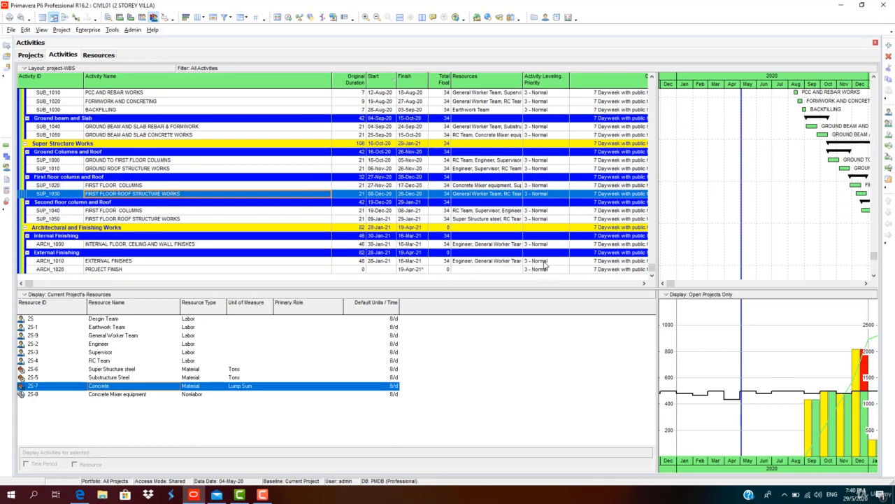
Set the leveling priority of both Ground Columns and Roof activities, SUP_1000 and SUP_1010, to 1 - Top
click(561, 162)
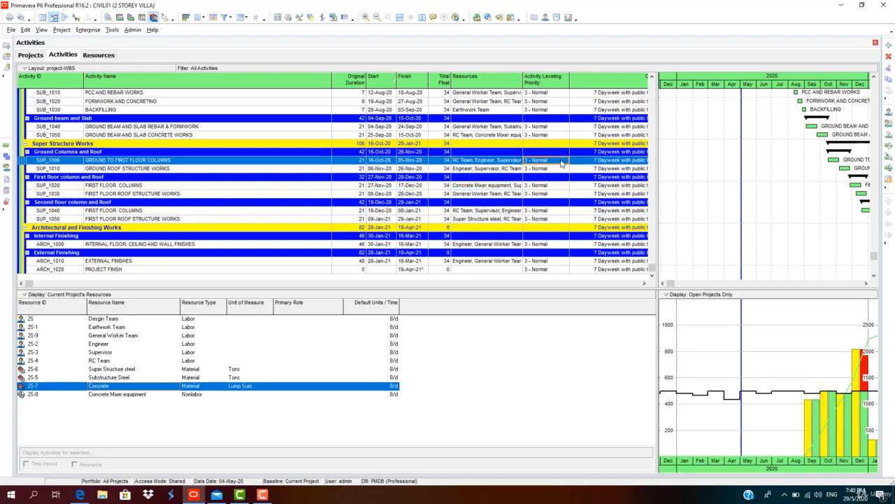
click(563, 161)
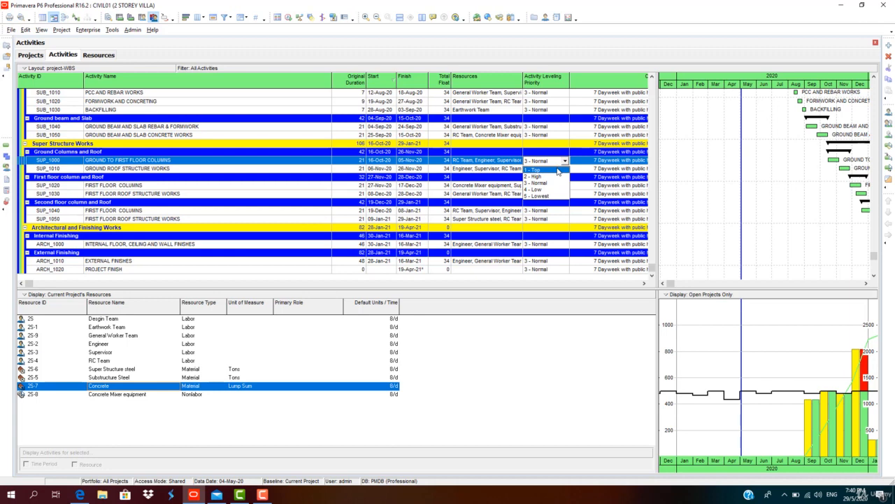
click(558, 170)
click(558, 170)
click(559, 171)
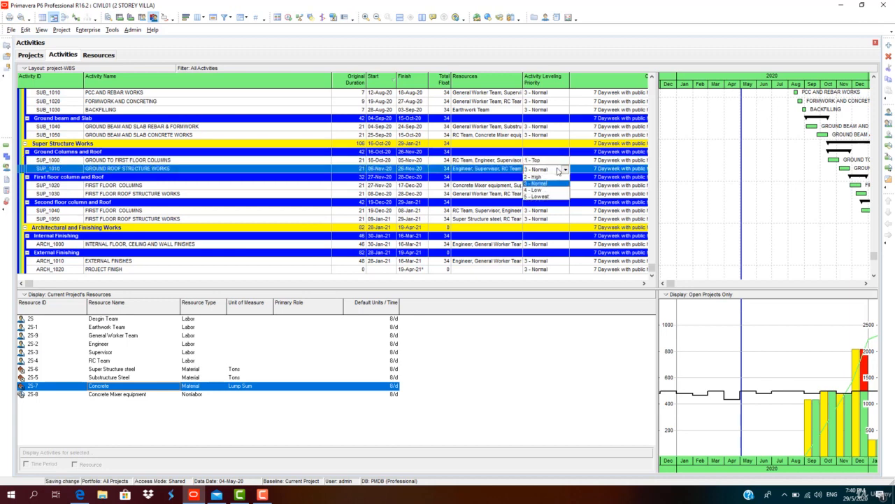
click(557, 179)
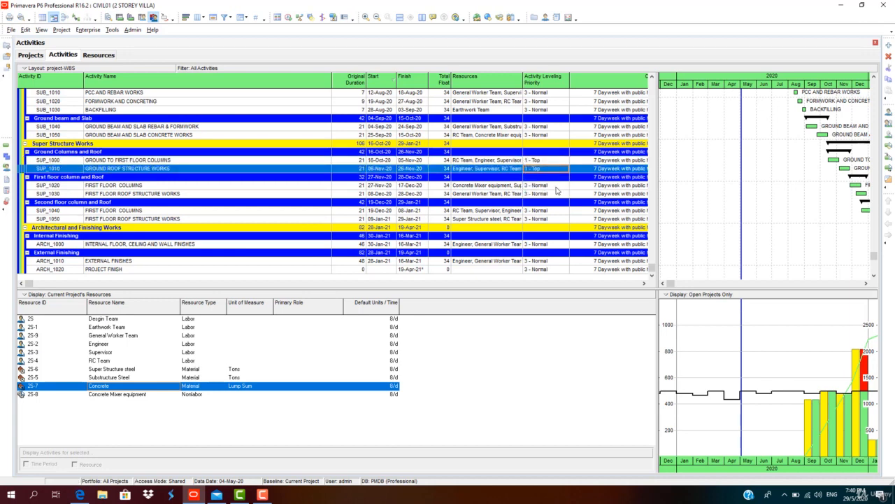
Set the leveling priority of both First floor column and Roof activities, SUP_1020 and SUP_1030, to 2 - High
click(558, 186)
click(559, 186)
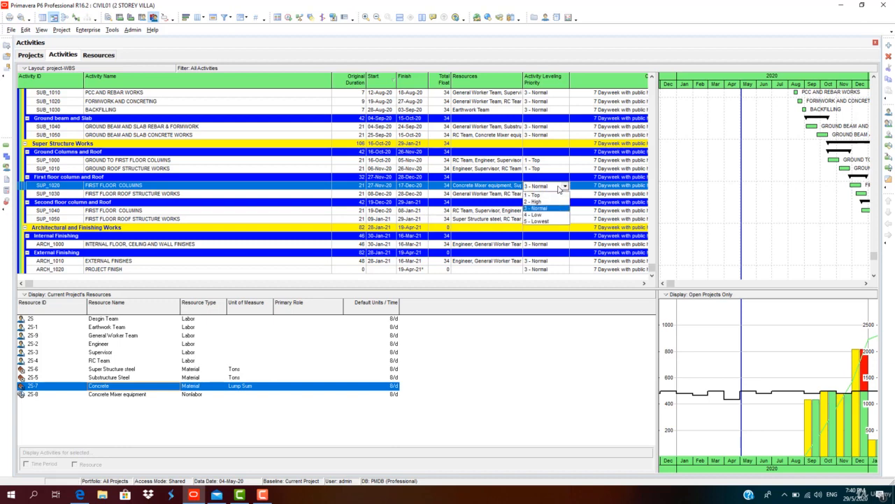
click(557, 201)
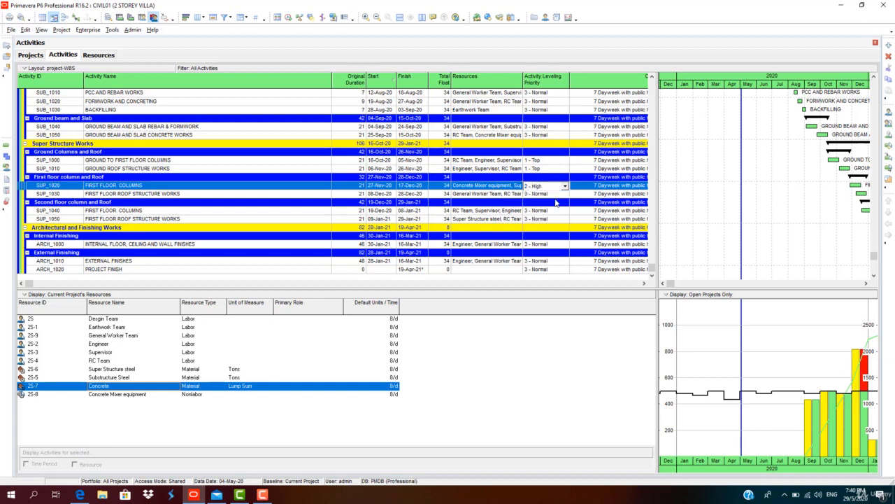
click(561, 196)
click(561, 198)
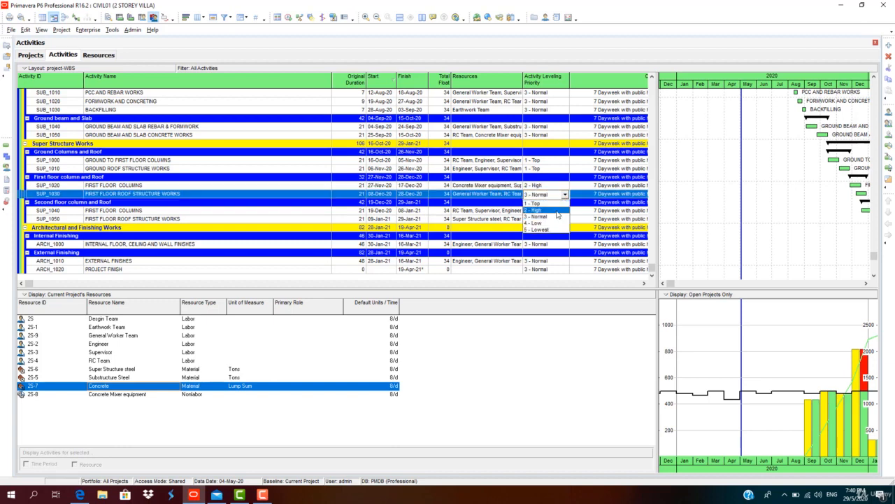
click(536, 210)
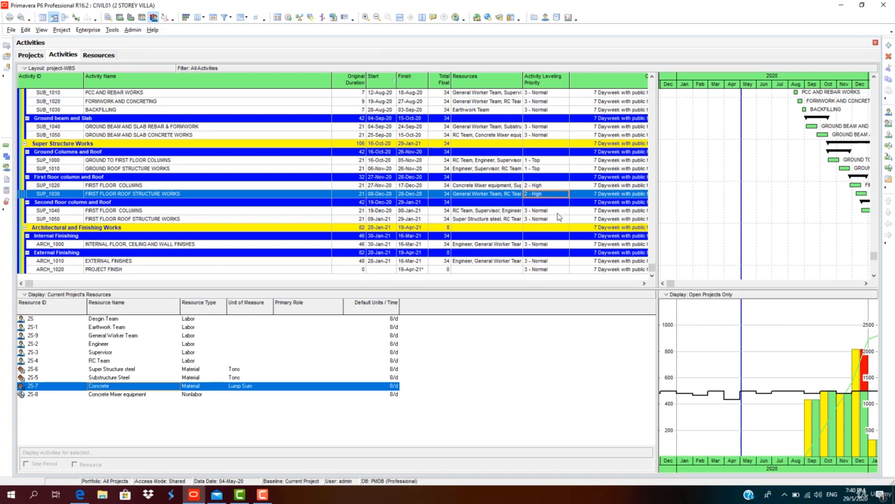
Set the leveling priority of both Second floor column and Roof activities, SUP_1040 and SUP_1050, to 2 - High
click(557, 210)
click(558, 210)
click(559, 226)
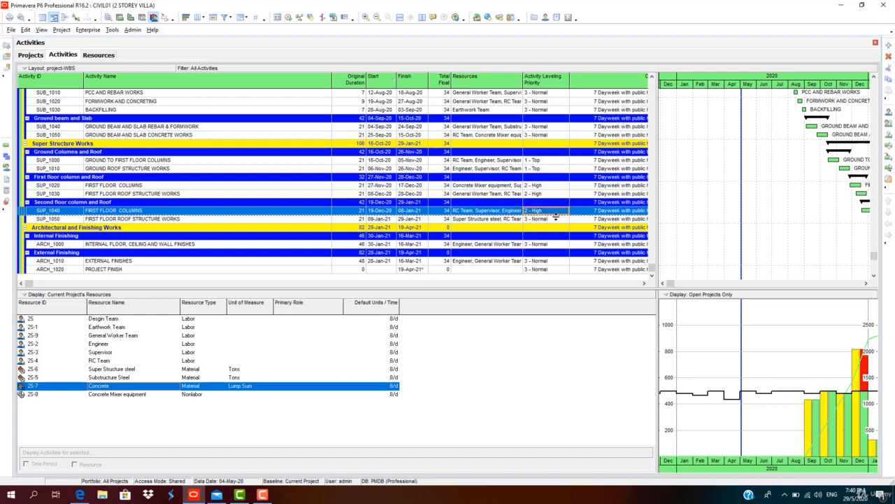
click(554, 219)
click(555, 219)
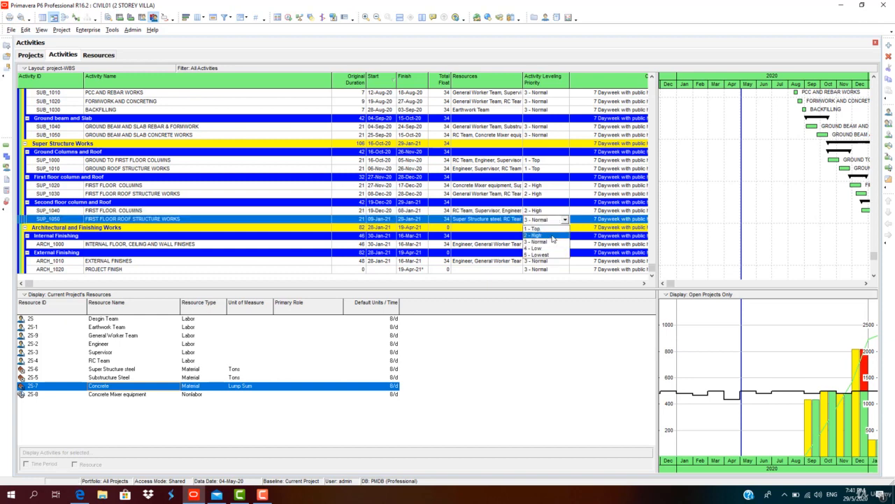
click(552, 236)
Narrow the Activity Leveling Priority column and reduce the activity table's width to give the Gantt chart more room
drag(573, 85, 559, 85)
drag(657, 128, 628, 118)
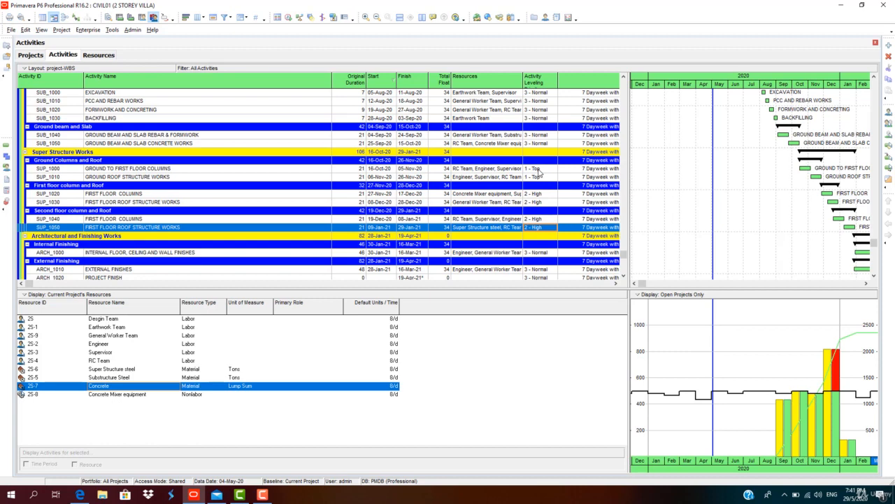
click(548, 225)
Open the Level Resources settings, try clearing the early/late date preservation and all-resources options, and reset all leveling settings to default
click(300, 18)
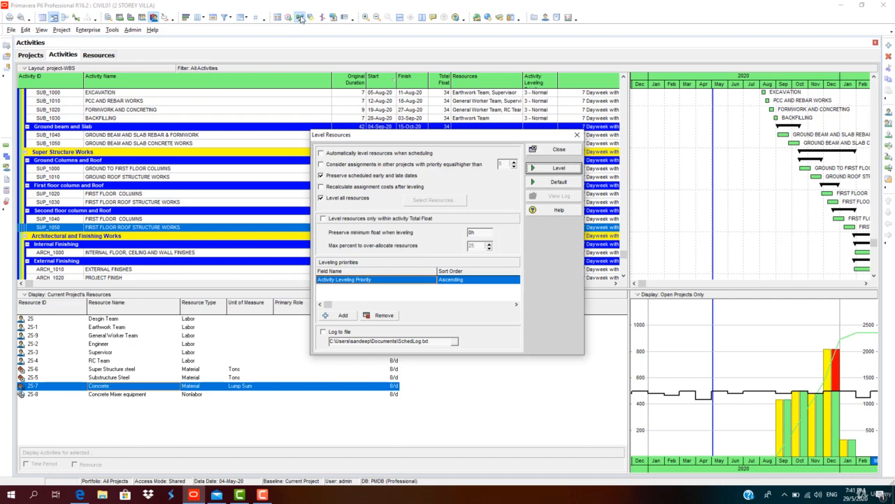
drag(358, 139, 231, 83)
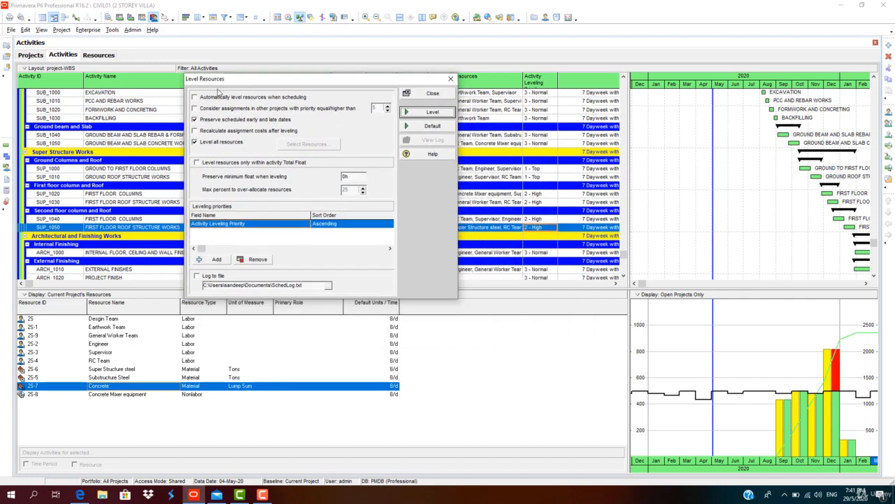
click(196, 120)
click(194, 142)
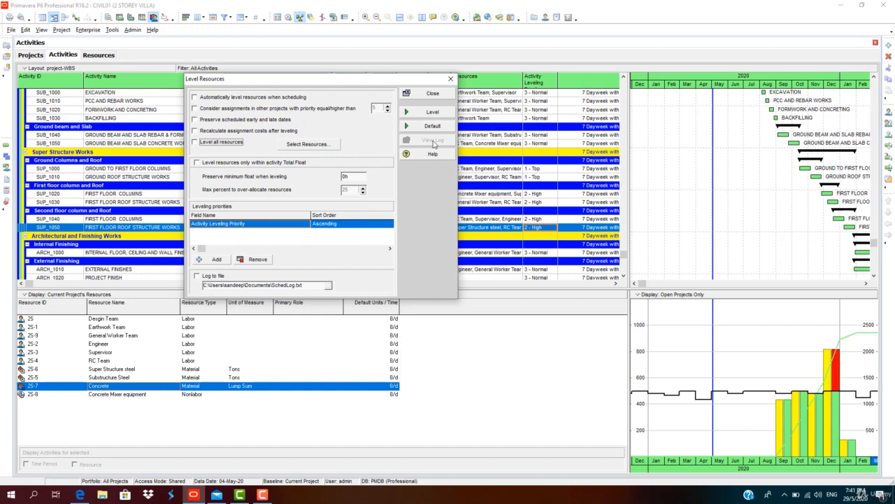
click(434, 127)
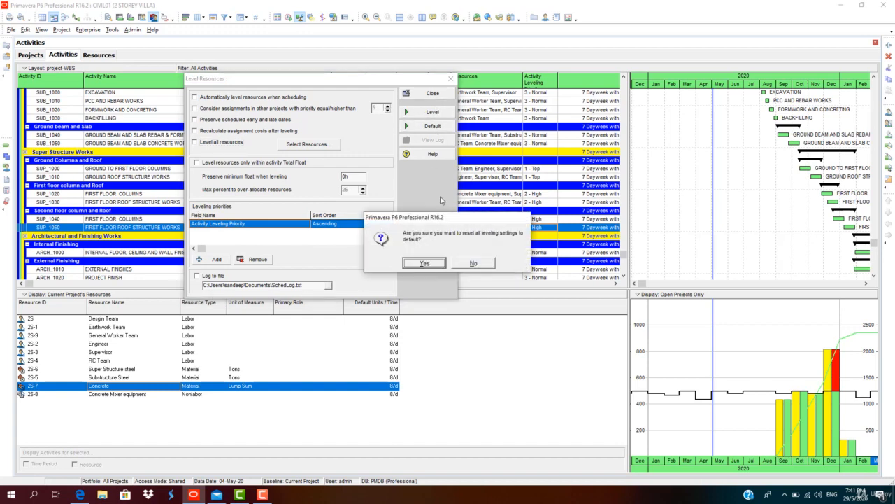
click(424, 263)
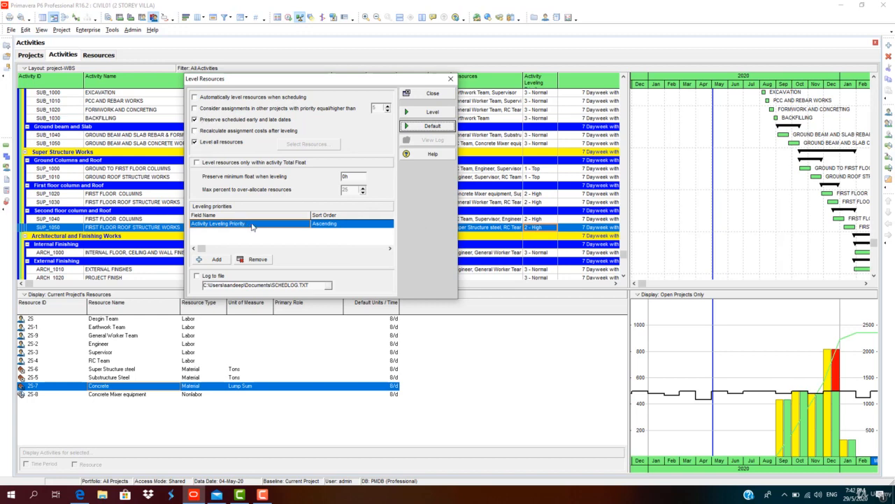
Try the Descending sort order for the Activity Leveling Priority rule and return it to Ascending
drag(281, 79, 185, 75)
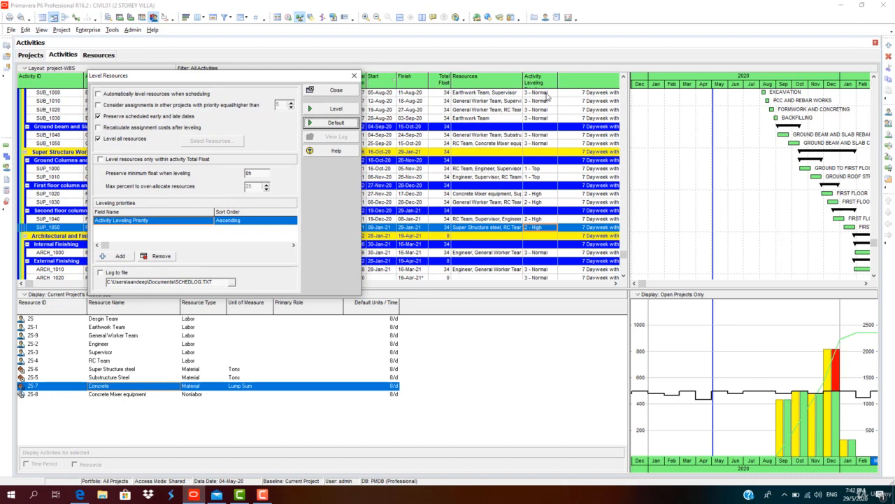
click(243, 220)
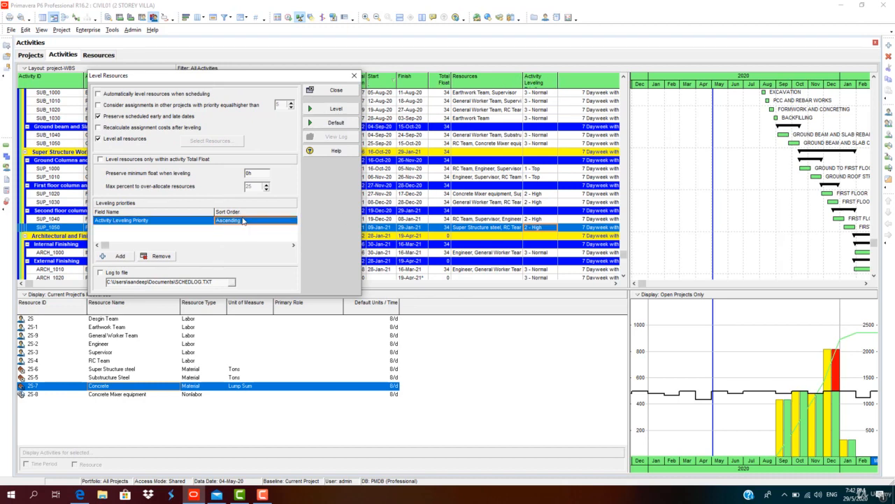
click(243, 221)
click(244, 230)
click(267, 222)
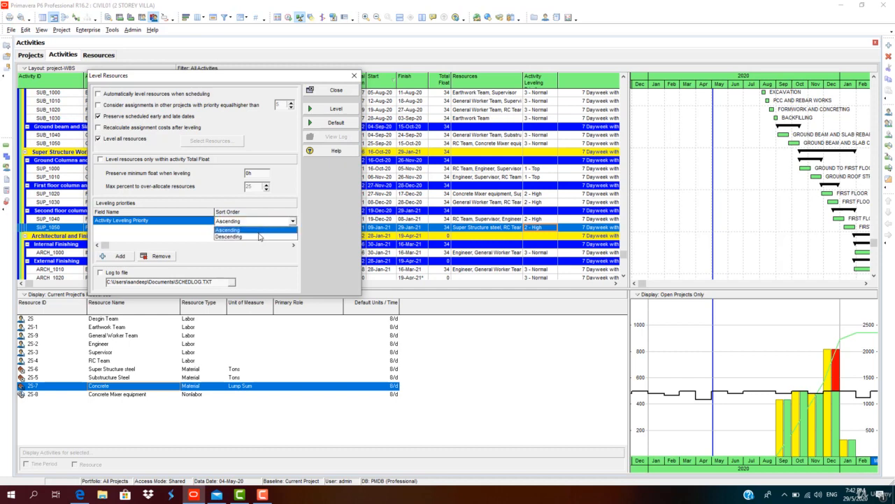
click(259, 237)
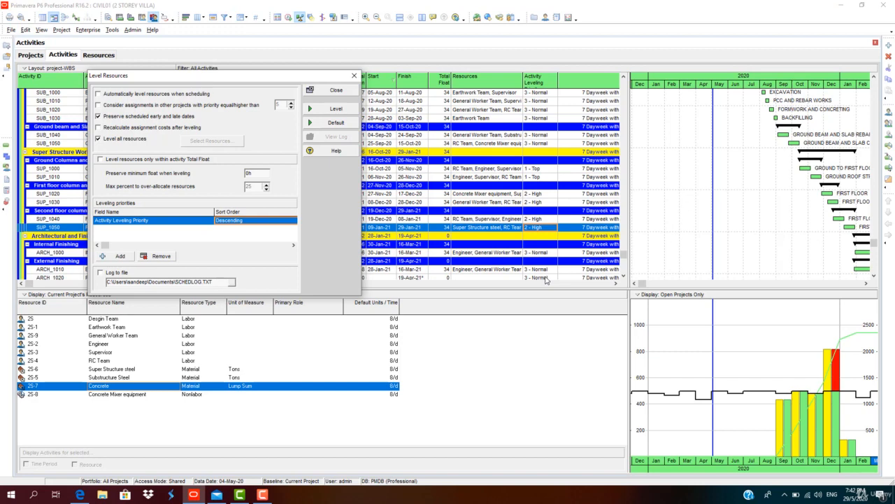
click(276, 222)
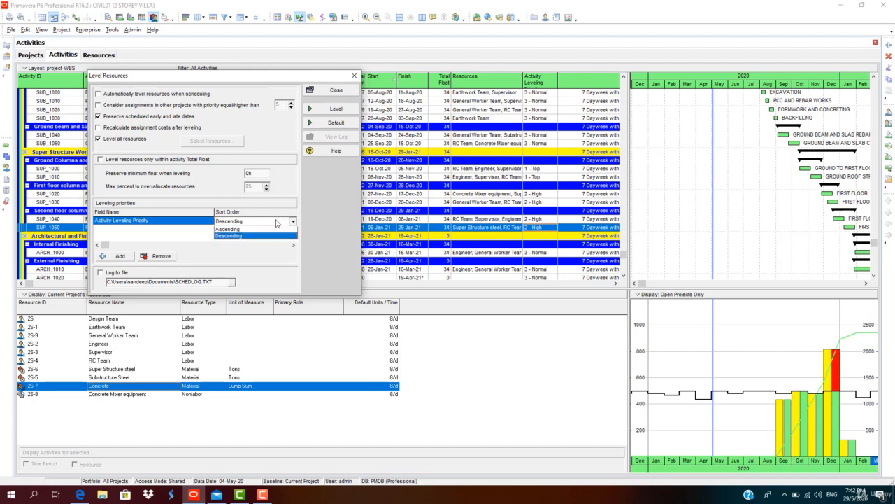
click(272, 228)
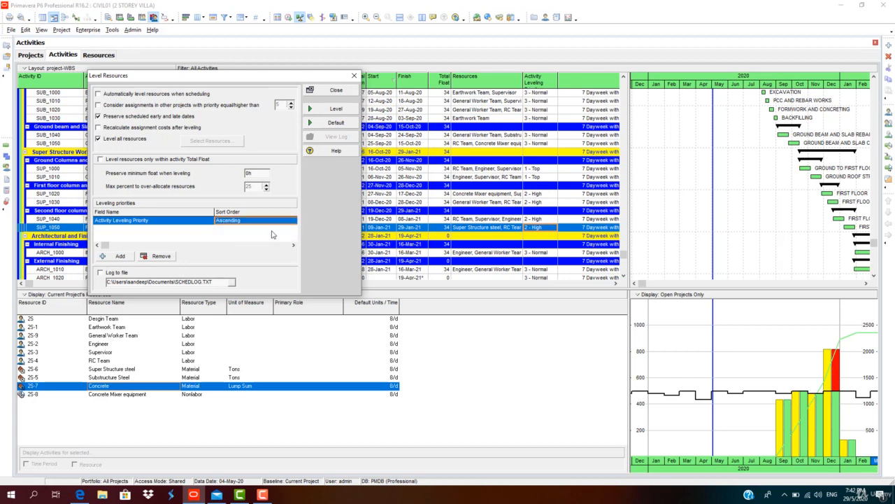
Turn off leveling of all resources and choose resources individually, trying Concrete and Super Structure steel before selecting every resource
click(98, 139)
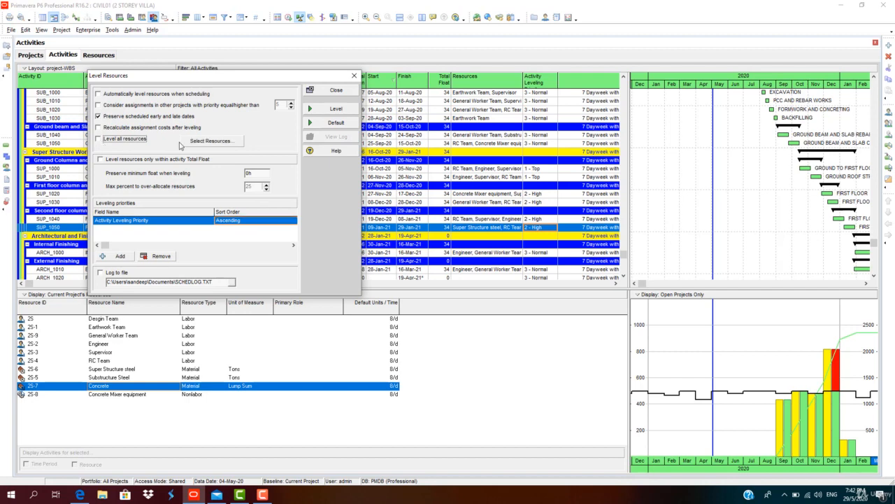
click(211, 140)
drag(438, 190, 324, 146)
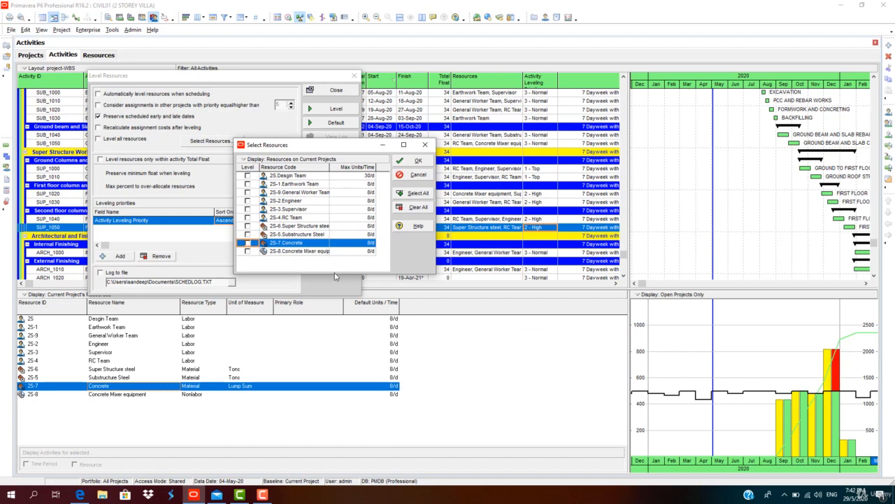
click(248, 243)
click(250, 227)
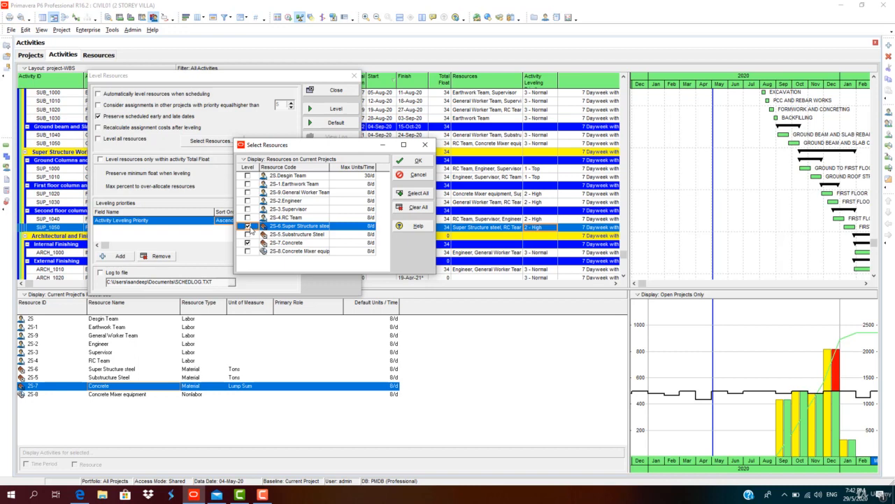
click(418, 193)
click(420, 163)
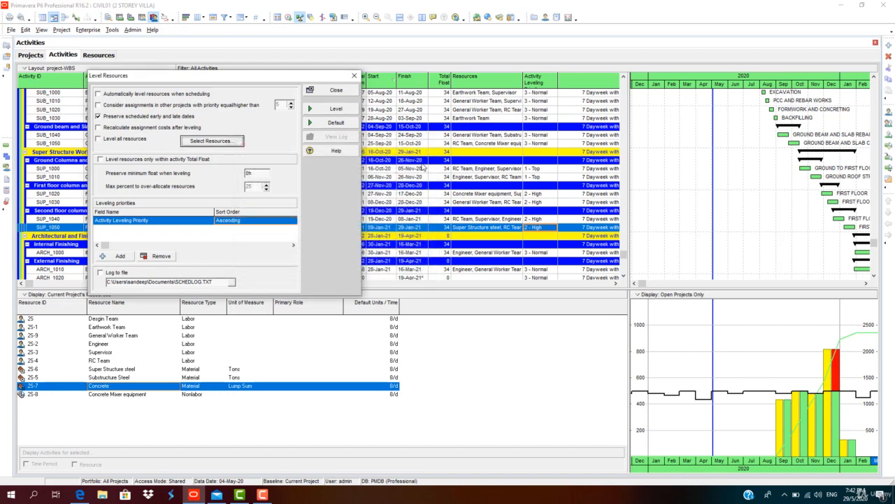
Try considering assignments in other projects with priority equal to or higher than 5, and turn the option off again
click(99, 106)
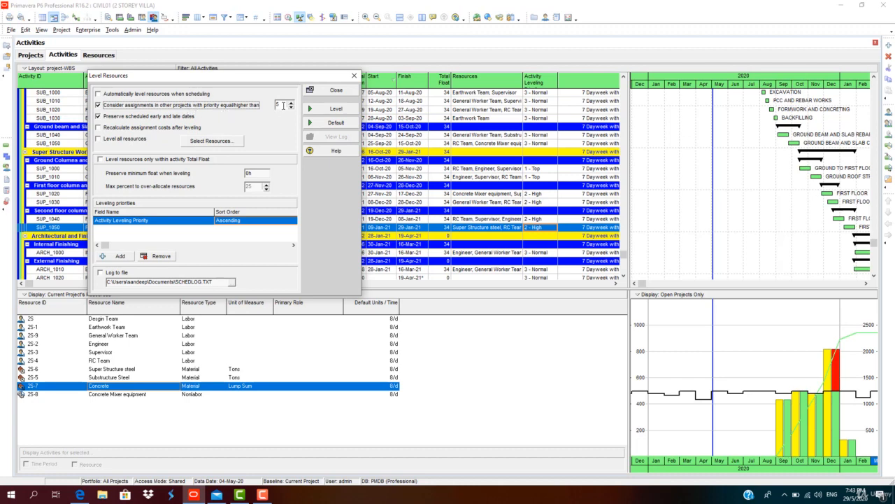
click(291, 104)
click(291, 103)
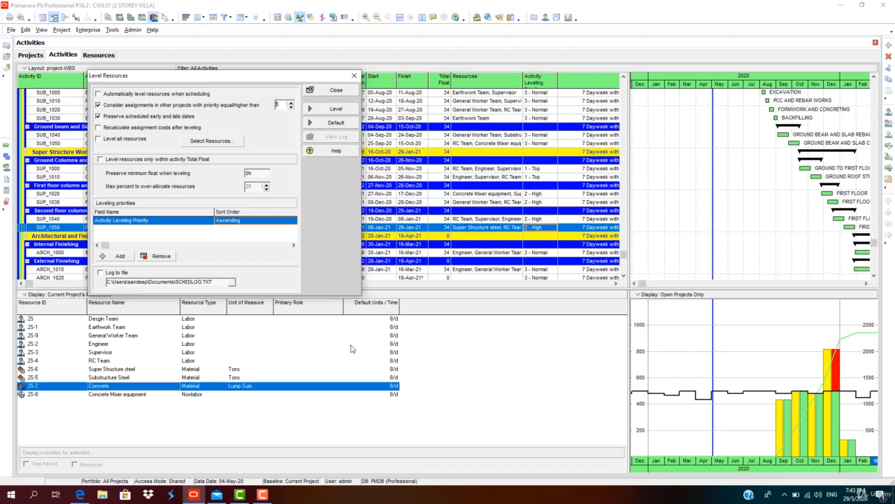
click(139, 97)
click(98, 116)
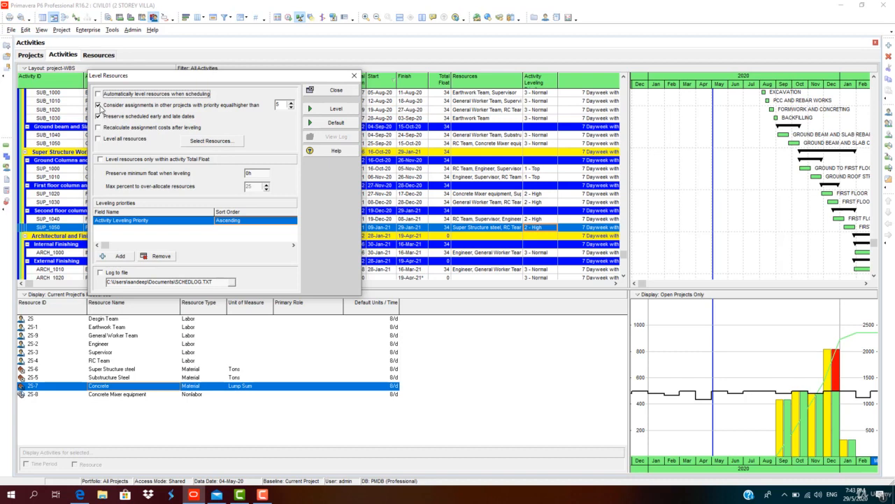
click(99, 106)
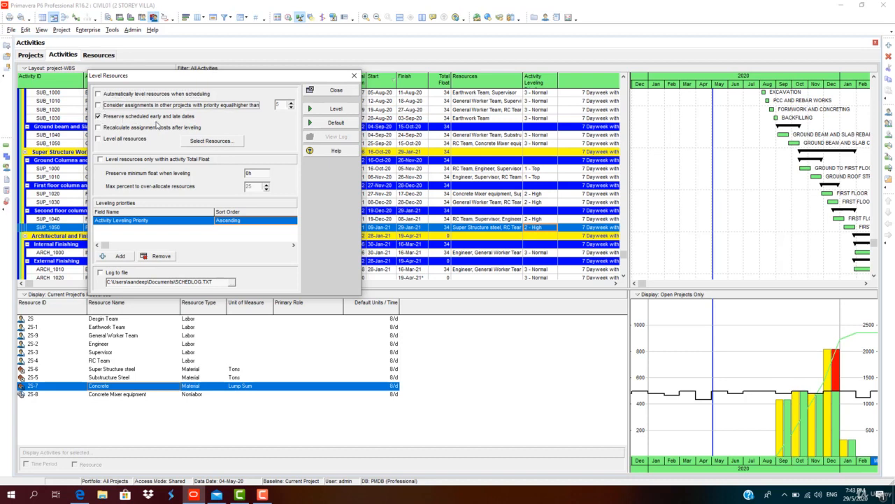
Turn leveling of all resources back on and level the project's resources
click(112, 141)
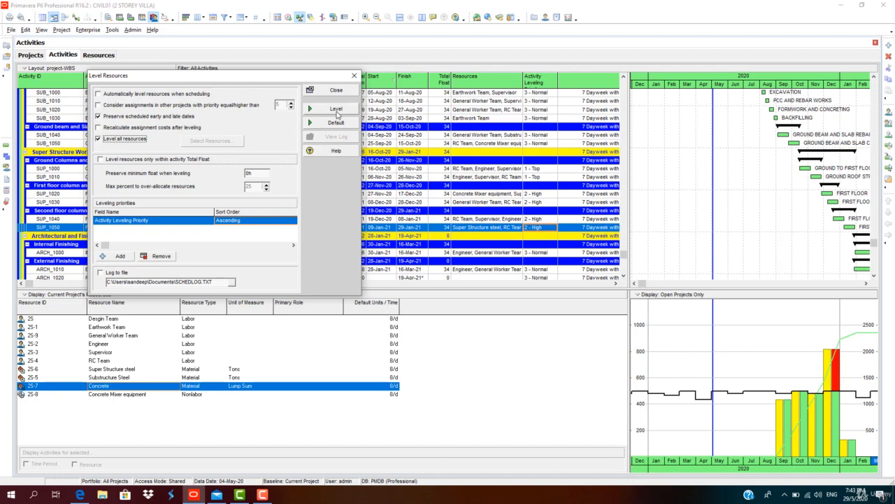
click(337, 109)
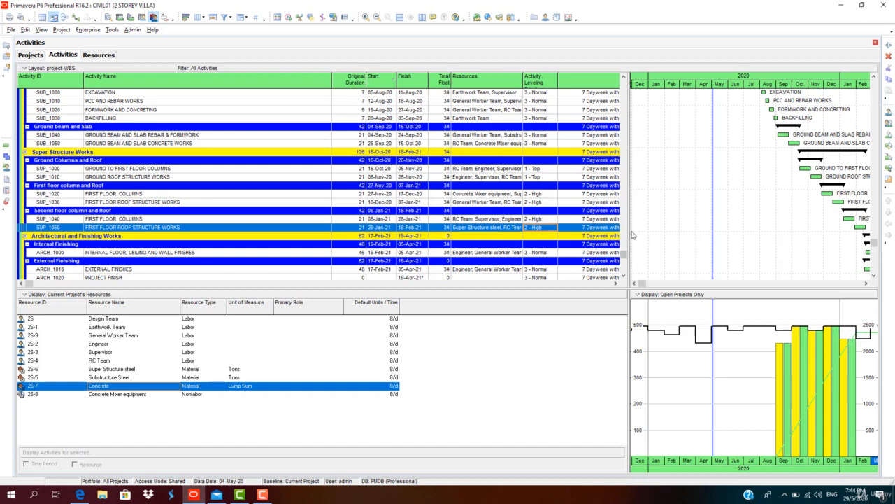
Give the Gantt chart more room, review the leveled activity dates, and display the usage profile of Super Structure steel
drag(629, 229, 593, 229)
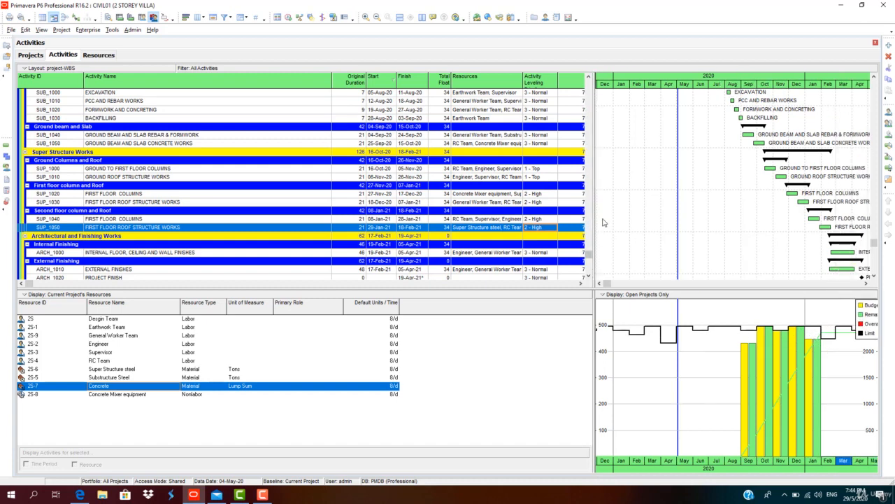
scroll(651, 371, up, 3)
scroll(652, 370, down, 5)
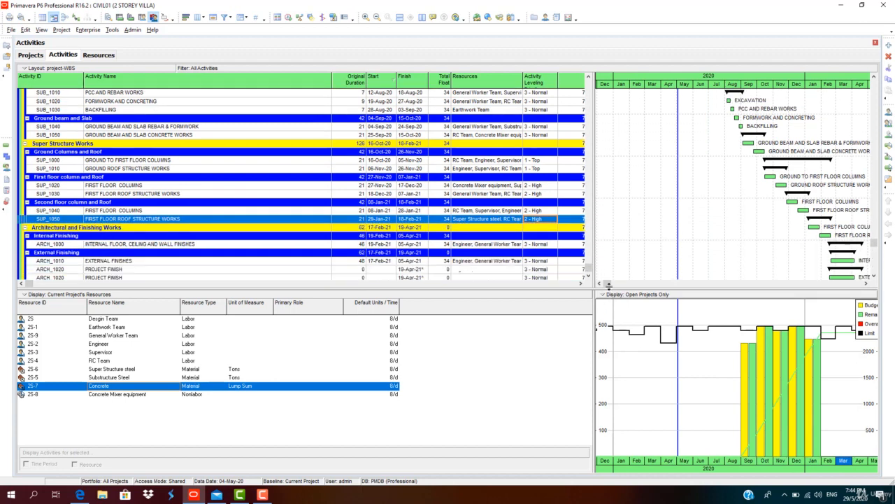
click(419, 260)
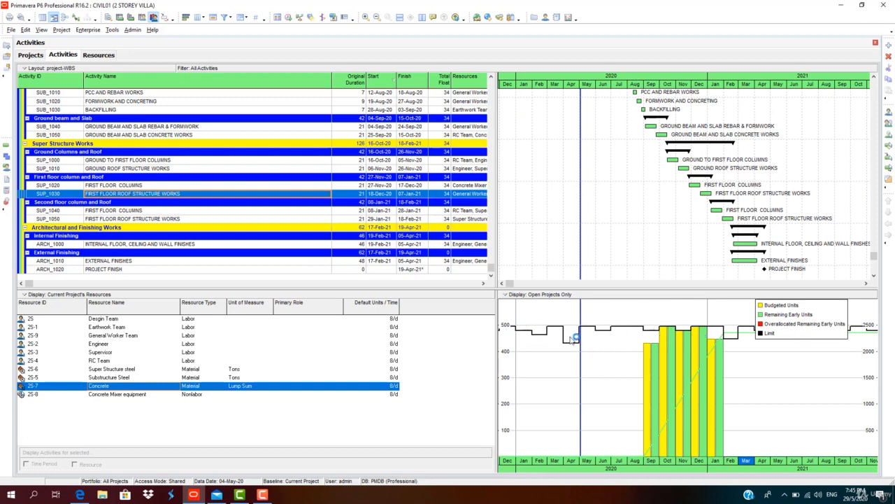
click(114, 371)
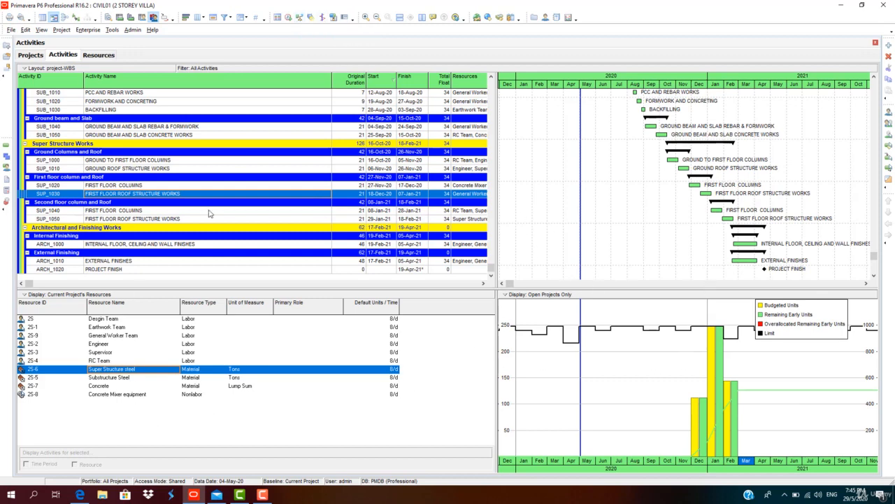
Add the Duration Type and Activity Type columns from the General group to the activity table
right_click(270, 83)
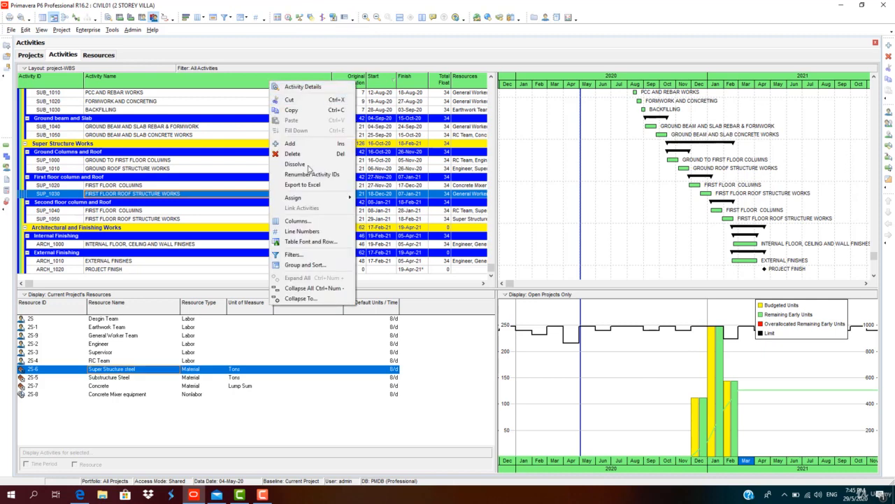
click(296, 222)
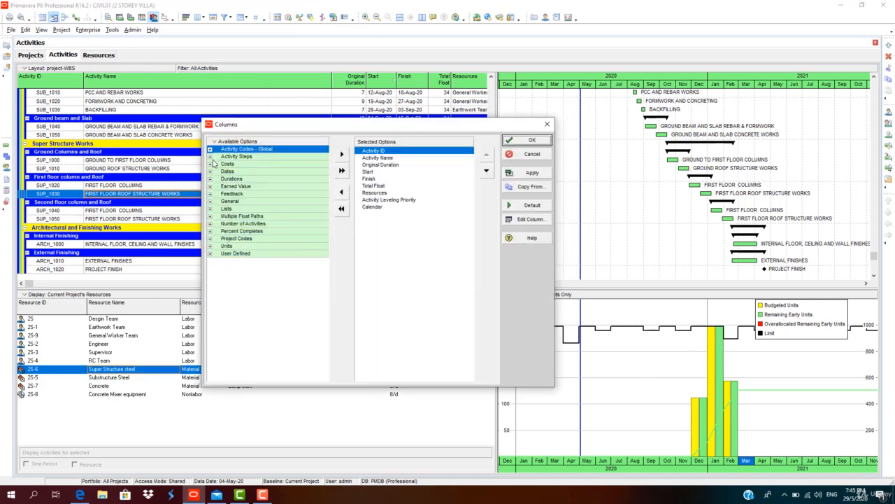
click(210, 149)
click(210, 150)
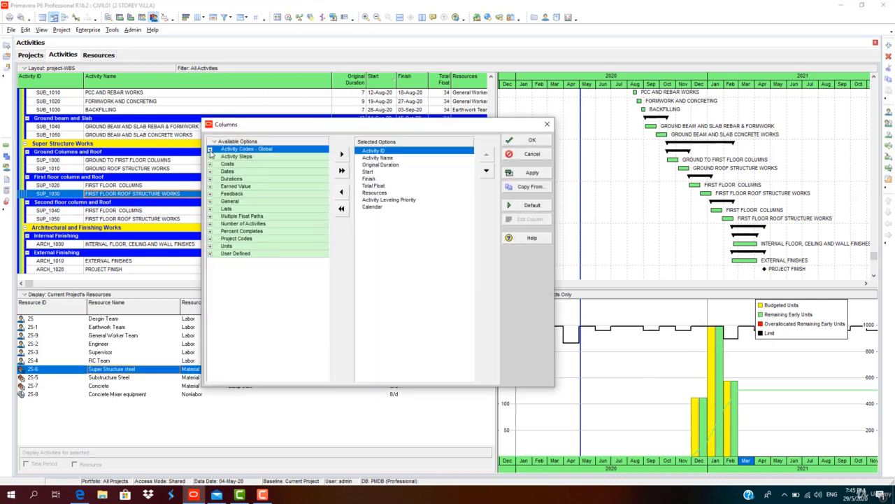
click(210, 202)
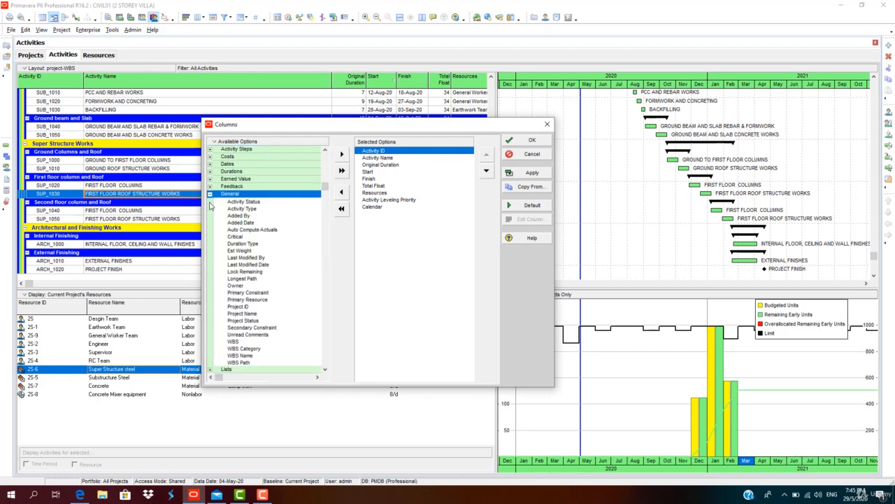
click(251, 209)
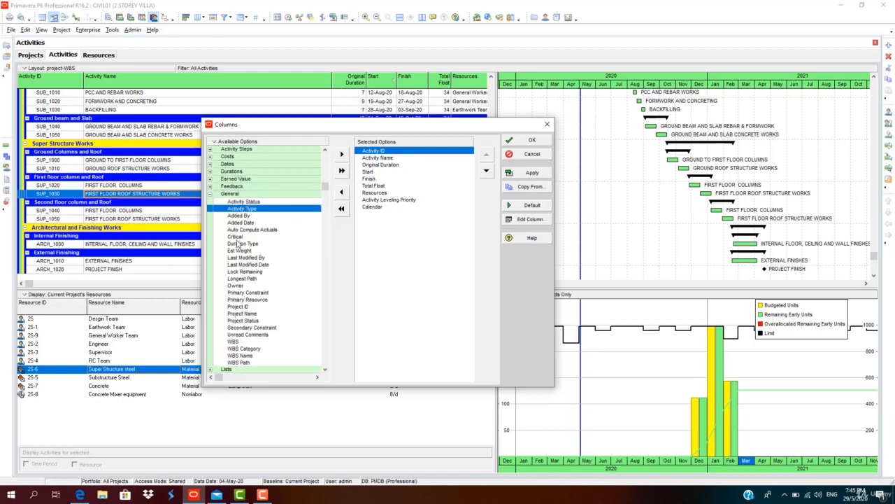
click(236, 242)
click(342, 154)
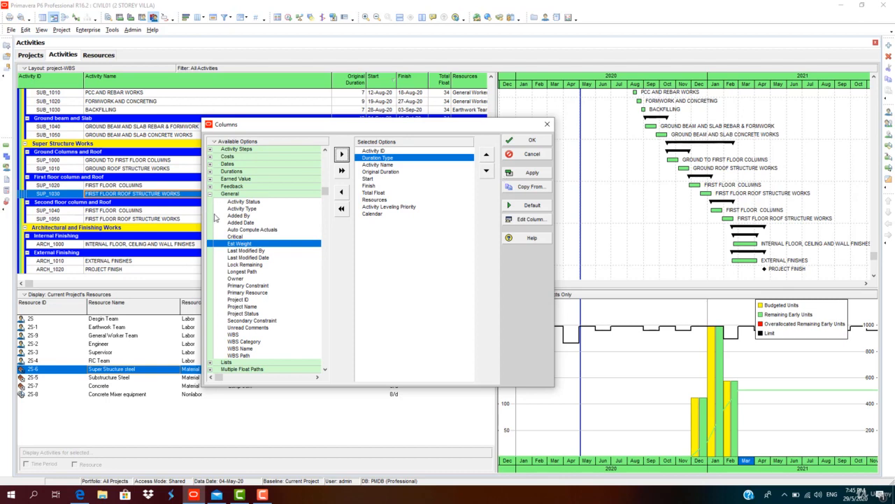
click(251, 209)
click(341, 154)
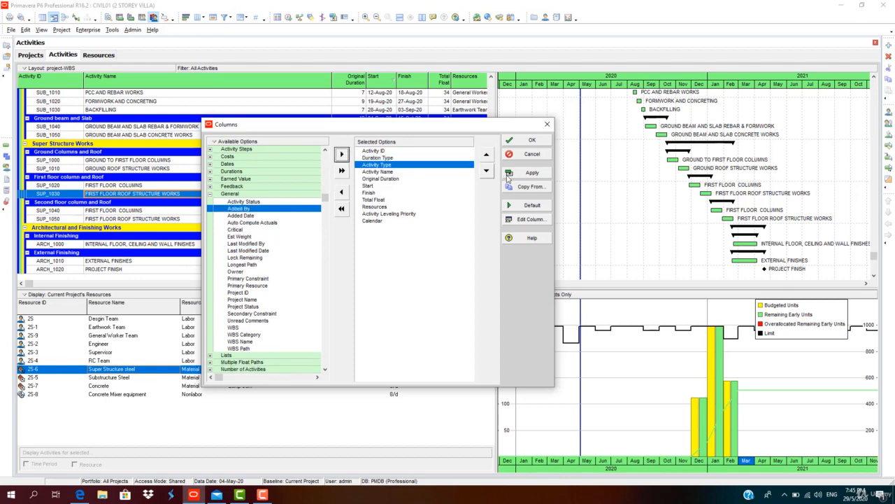
click(530, 173)
click(530, 139)
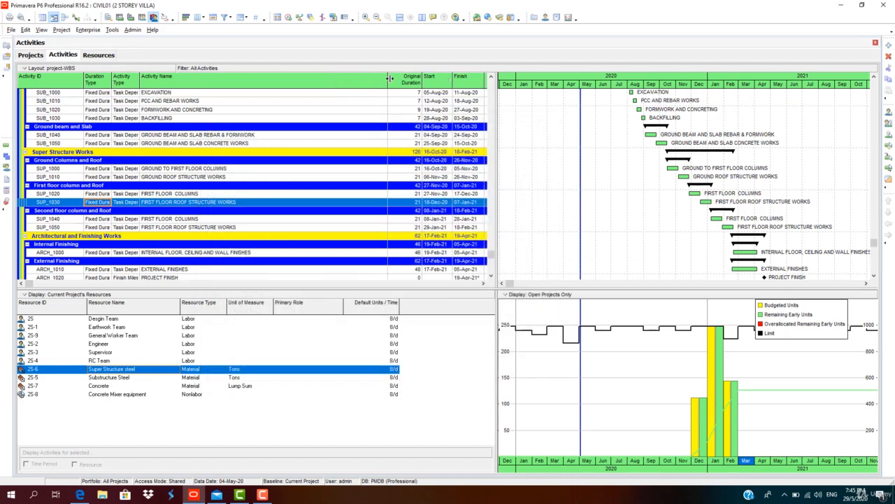
Widen the Duration Type and Activity Type columns and view the duration type options of activity SUP_1030
drag(139, 78, 209, 78)
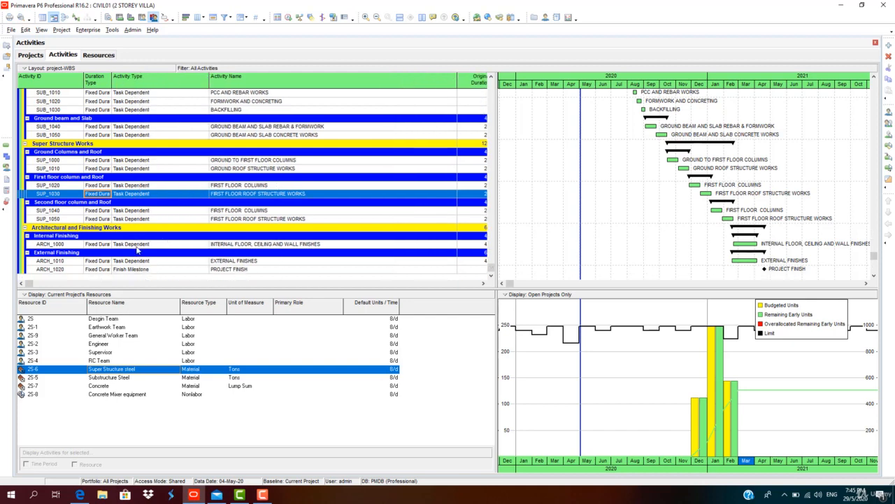
drag(112, 78, 165, 78)
click(148, 196)
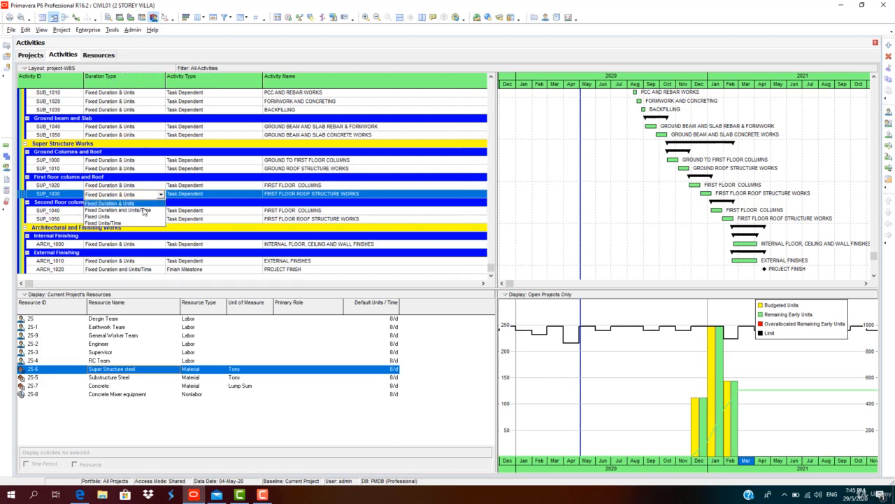
click(144, 216)
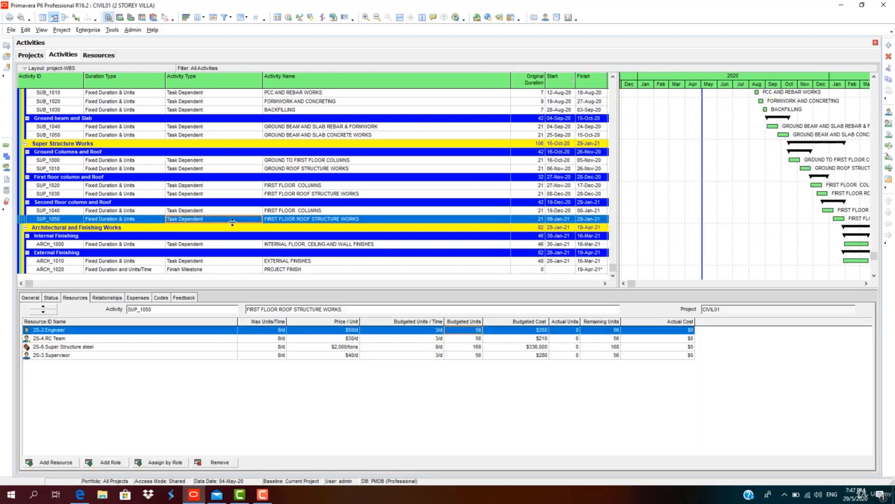
Try the Resource Dependent activity type on SUP_1050 and return it to Task Dependent
click(231, 219)
click(236, 220)
click(227, 242)
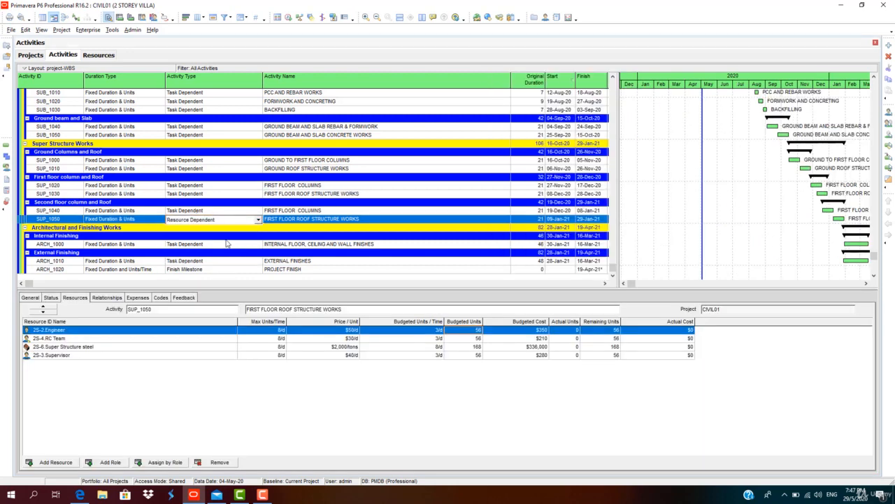
drag(263, 79, 228, 79)
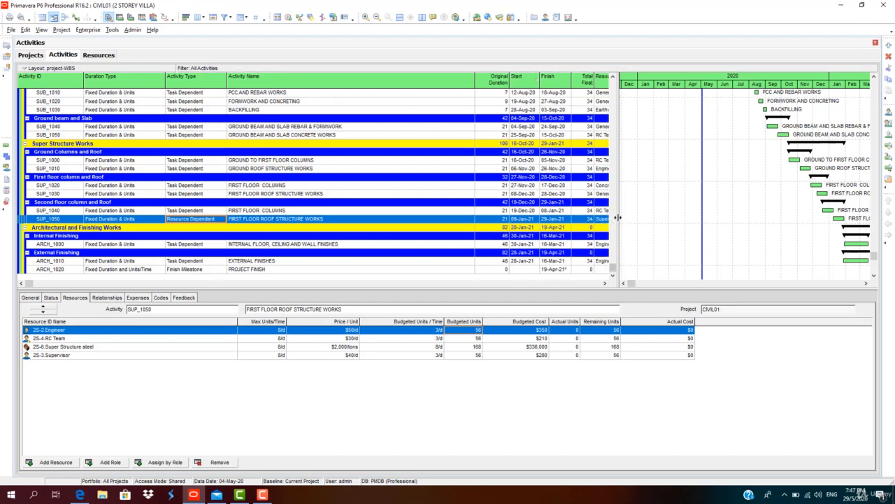
drag(618, 218, 623, 218)
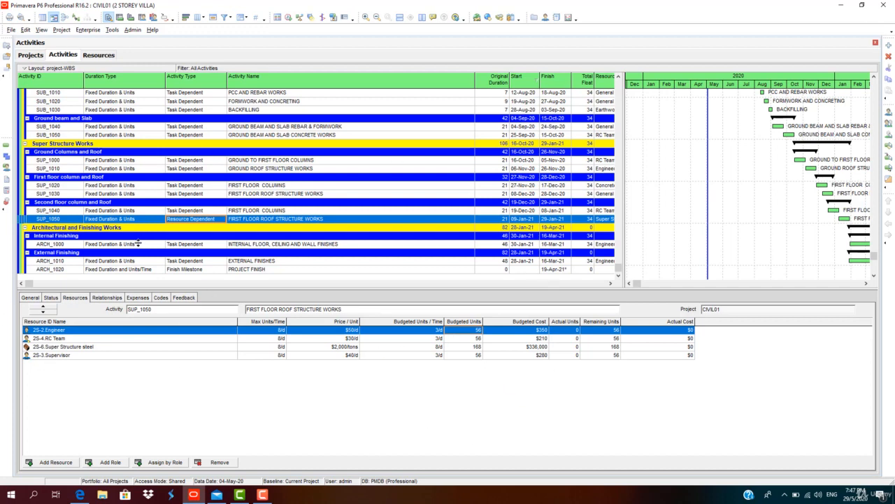
click(211, 219)
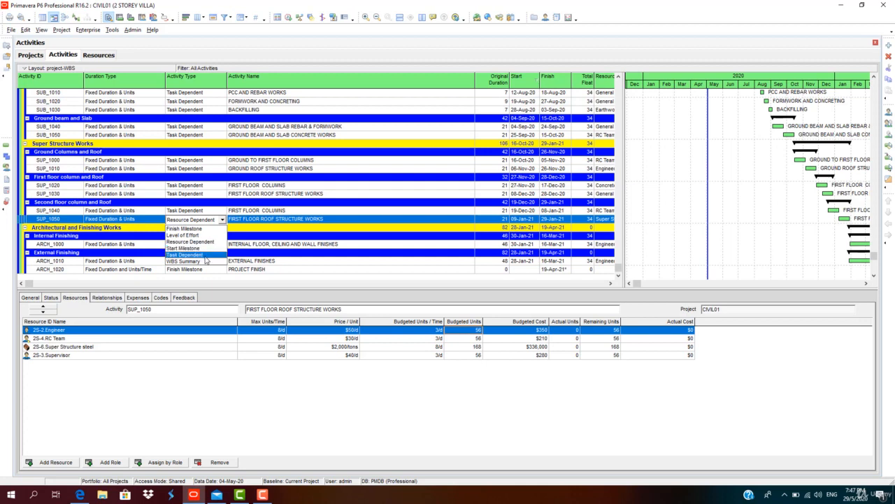
click(211, 256)
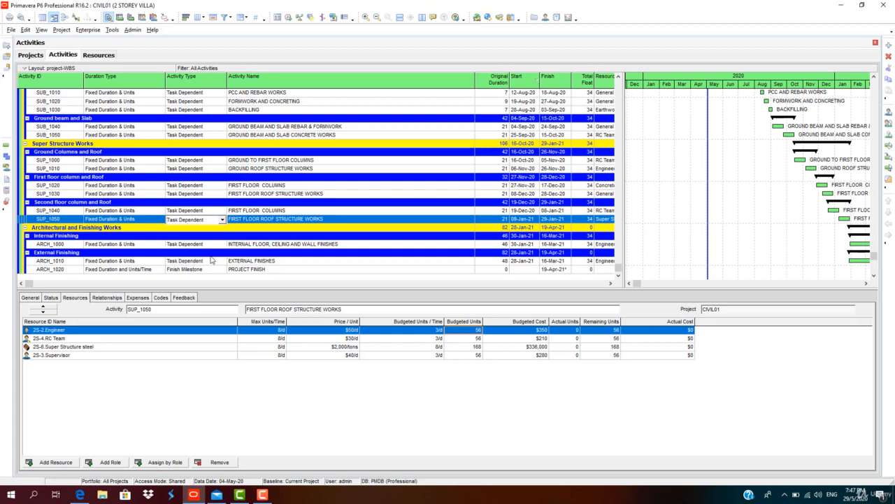
Remove the Activity Type and Duration Type columns from the activity table
right_click(146, 80)
click(189, 216)
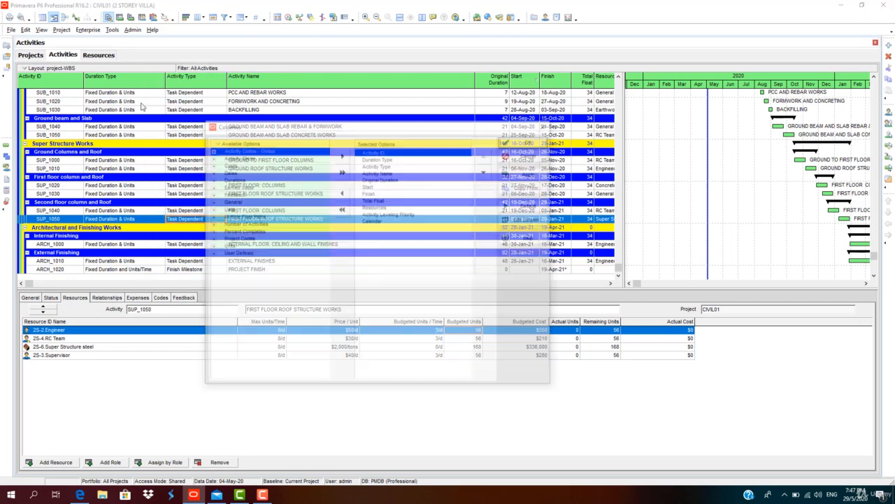
click(378, 165)
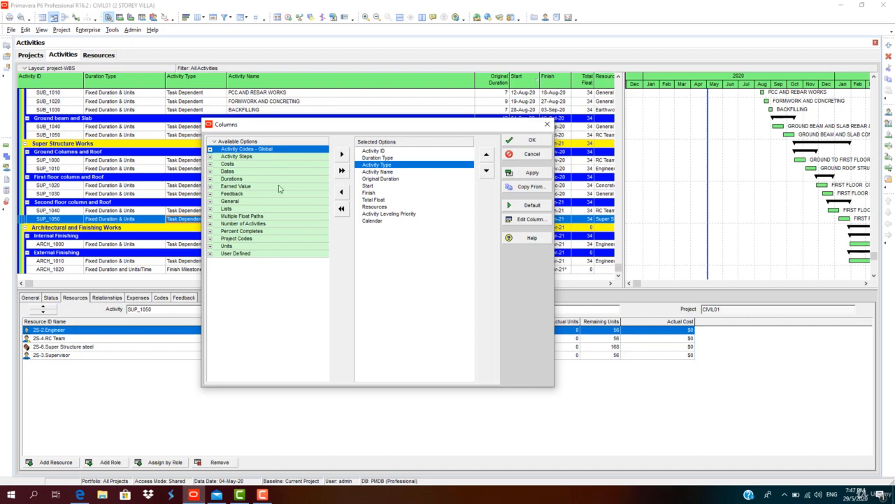
click(341, 193)
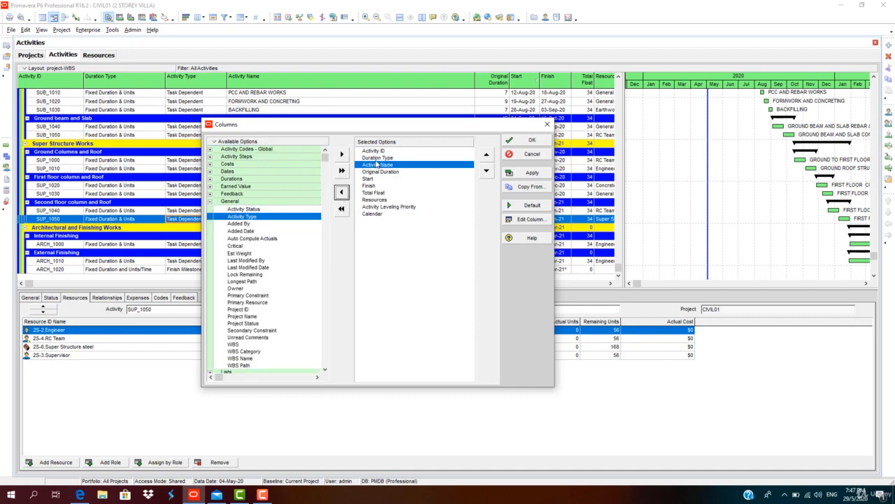
click(341, 193)
click(531, 173)
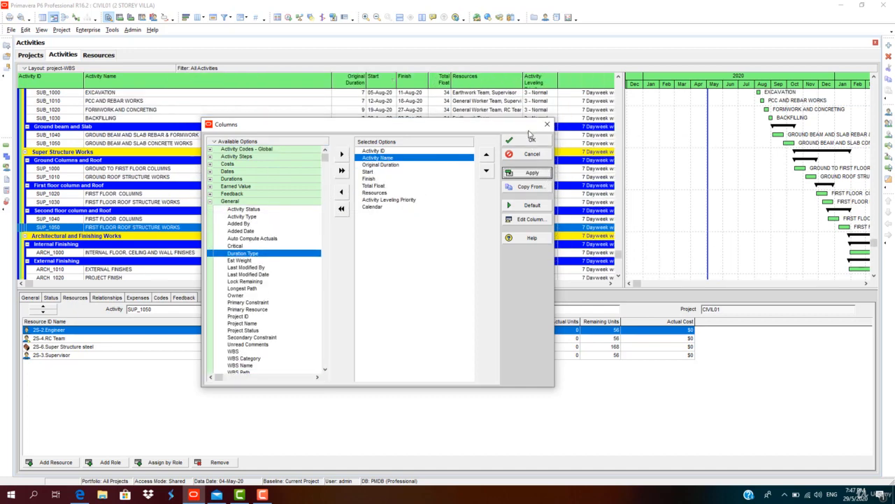
click(531, 140)
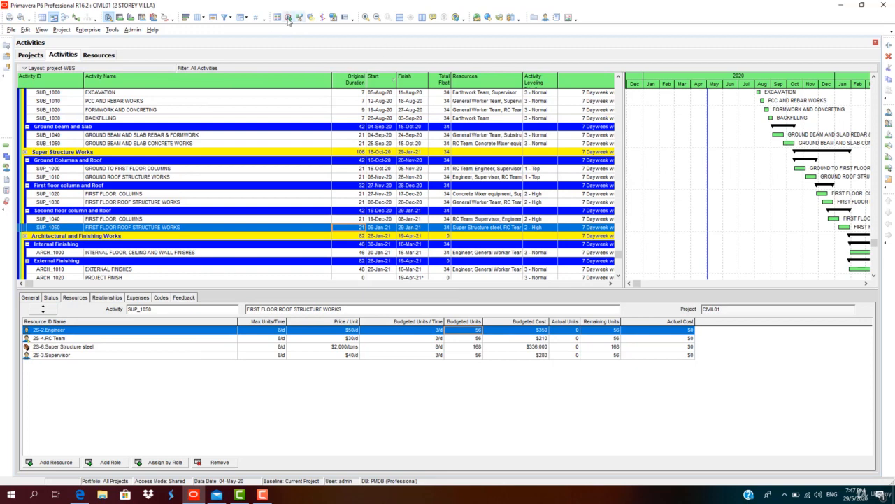
Enable resource leveling during scheduling in the schedule options and schedule the project with data date 04-May-20
click(289, 17)
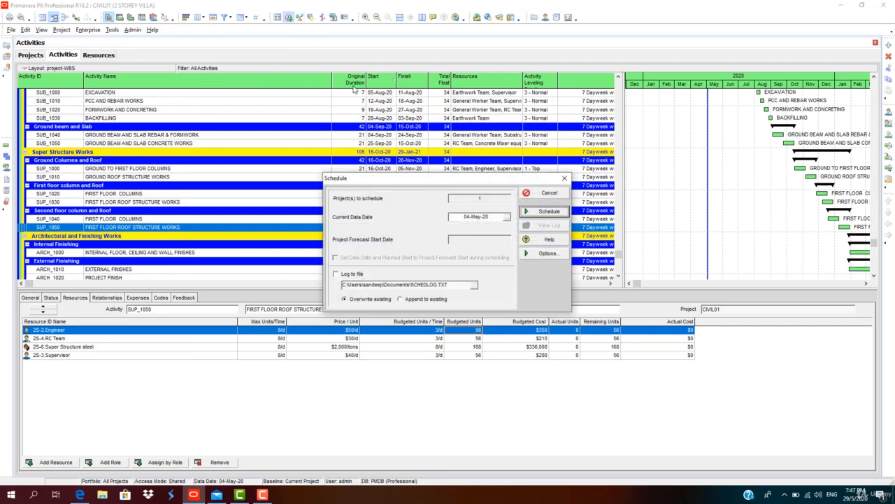
click(548, 253)
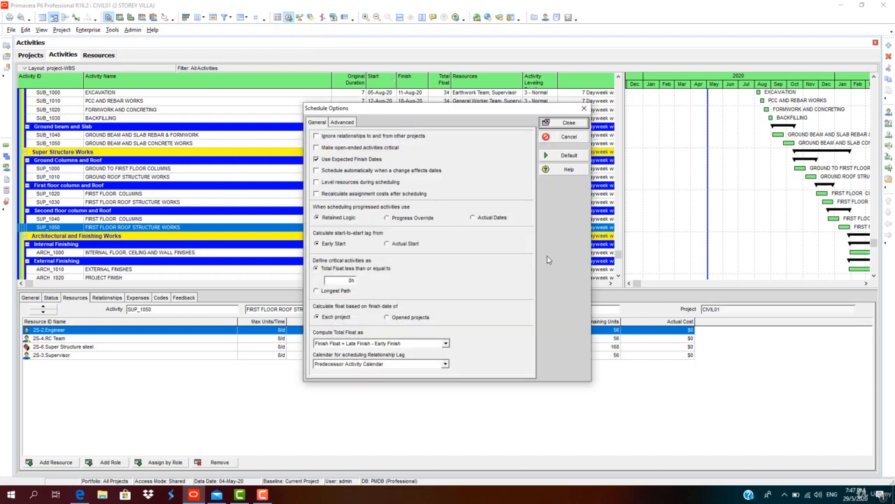
click(316, 182)
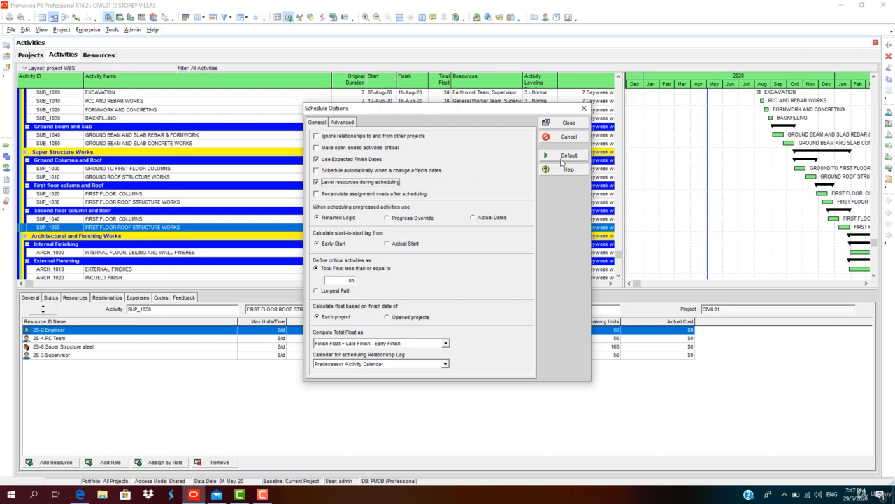
click(571, 124)
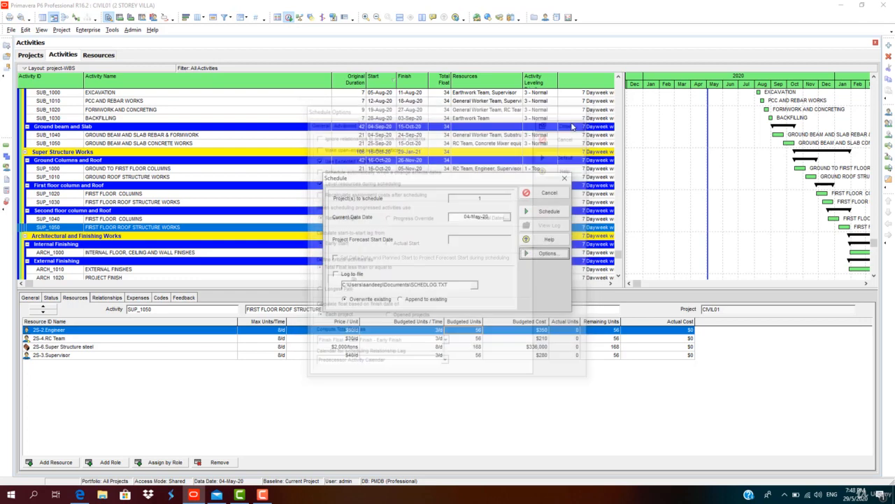
click(560, 211)
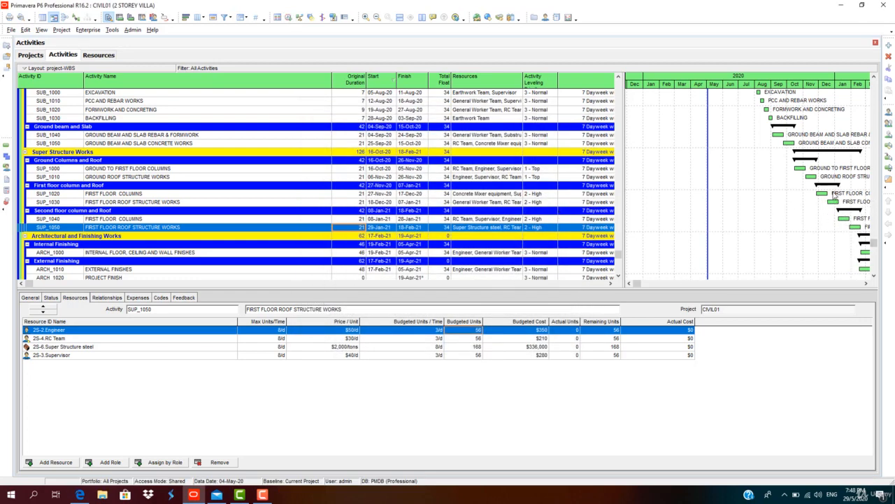
Reopen the schedule options, turn resource leveling during scheduling back on, and reschedule the project
key(F9)
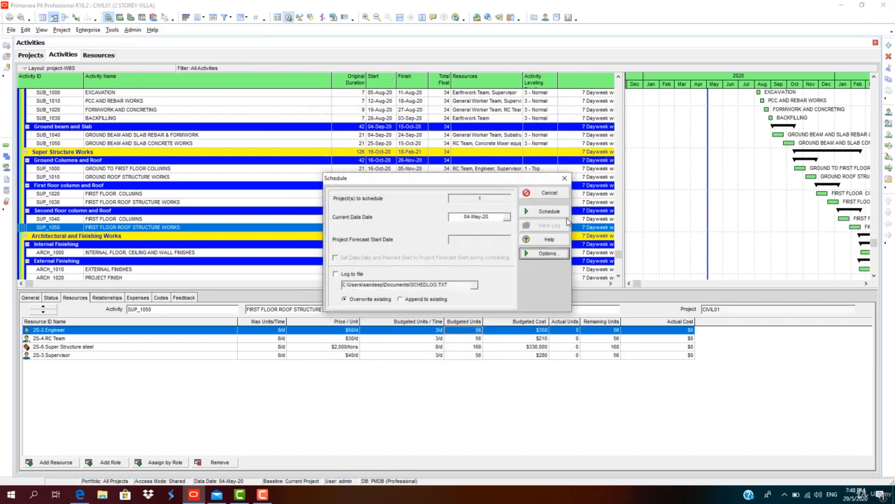
click(546, 254)
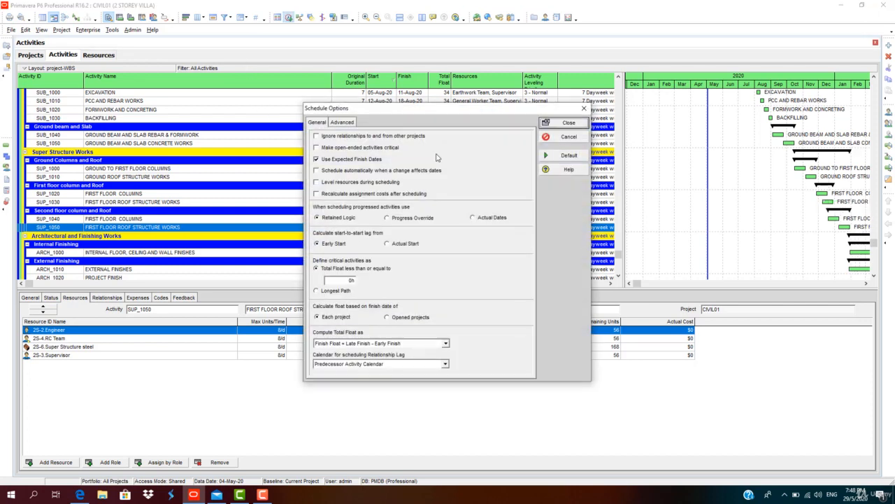
click(319, 185)
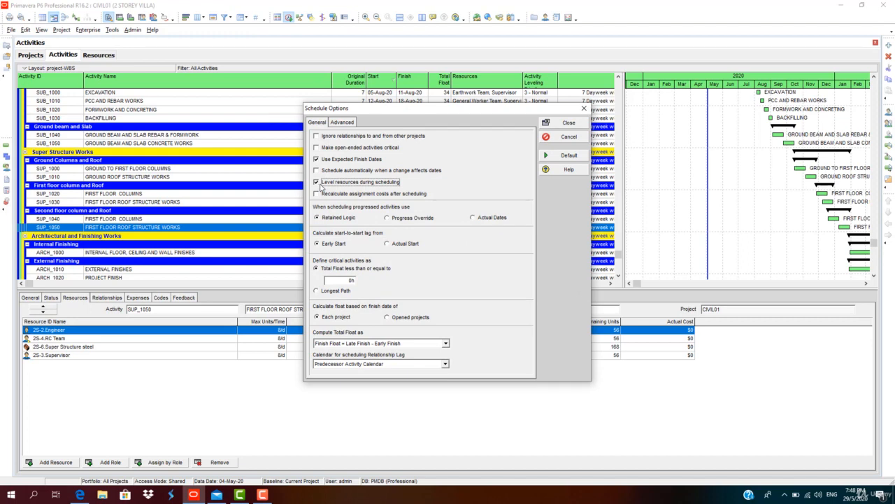
click(569, 123)
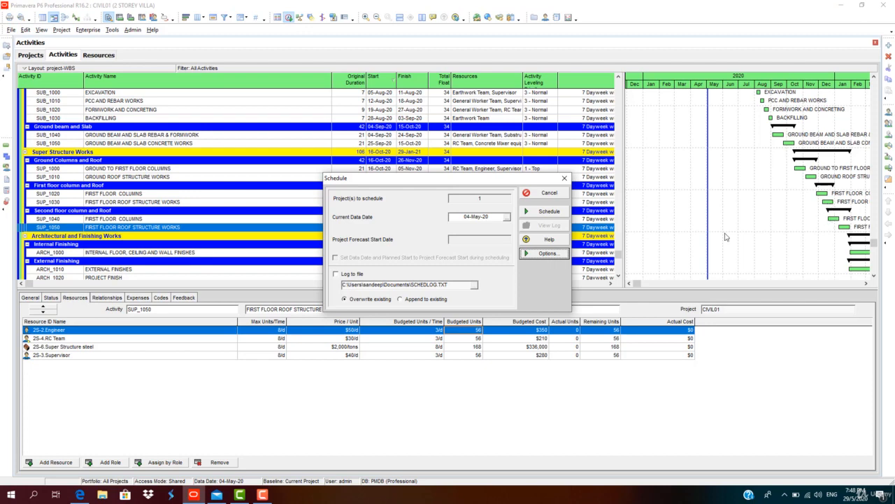
click(547, 211)
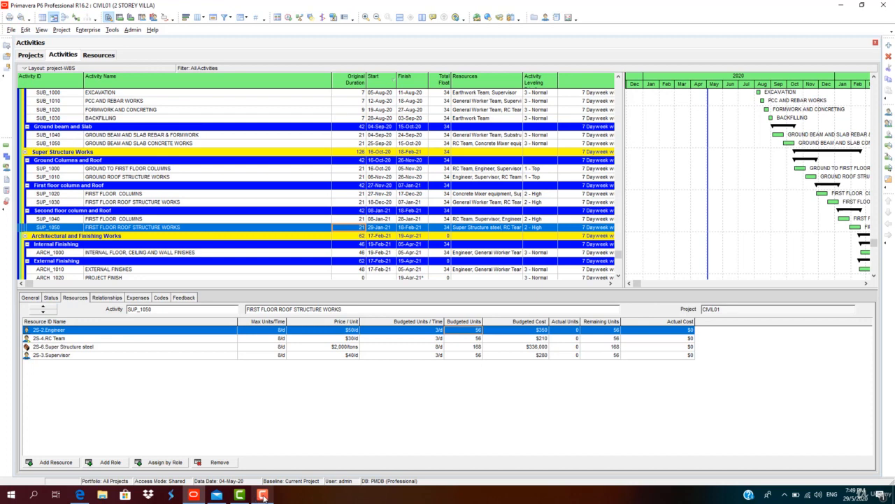
Level all resources by Activity Leveling Priority in ascending order, using the current leveling options
click(300, 17)
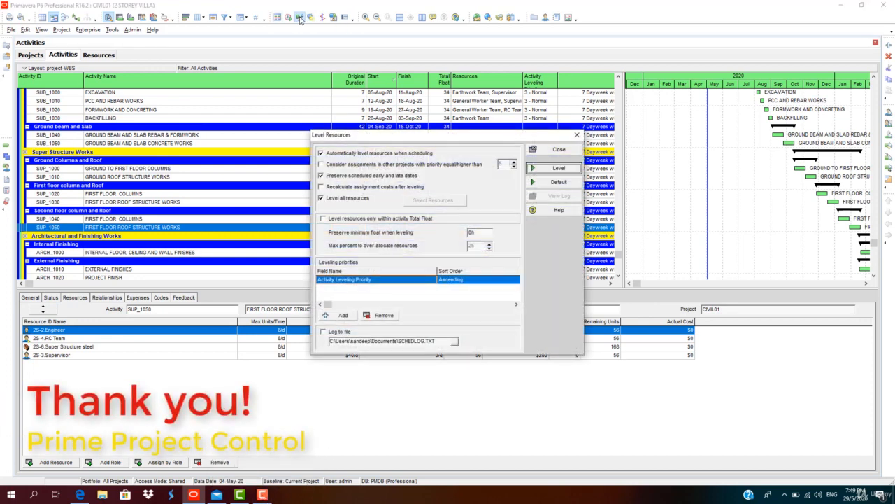
click(559, 168)
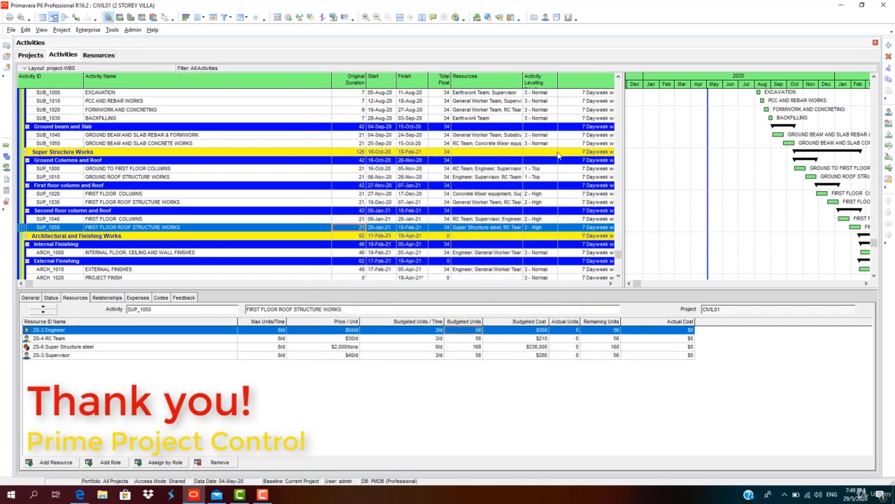